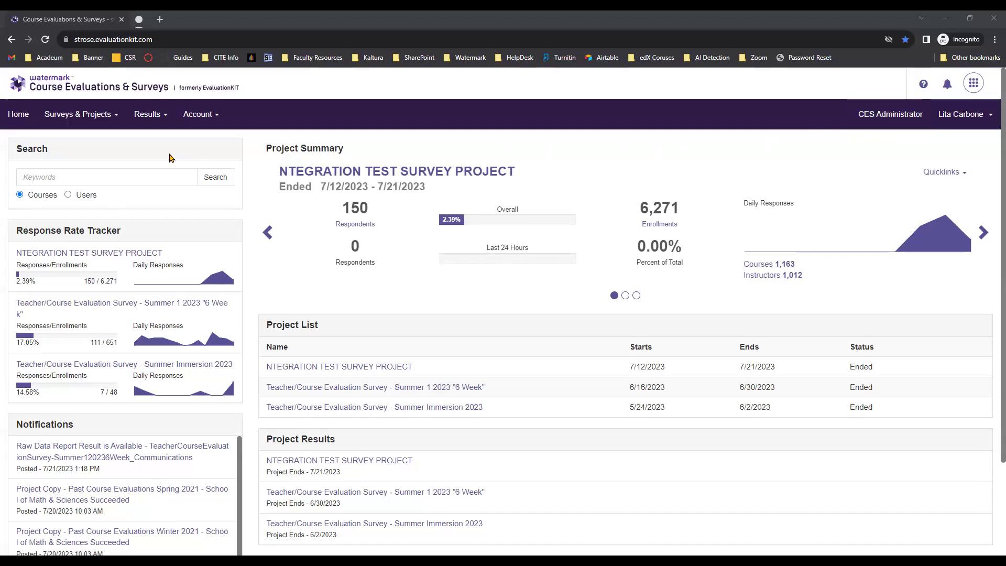
- Open the project results of NTEGRATION TEST SURVEY PROJECT and set the hierarchy level to The College of Saint Rose
left_click(148, 114)
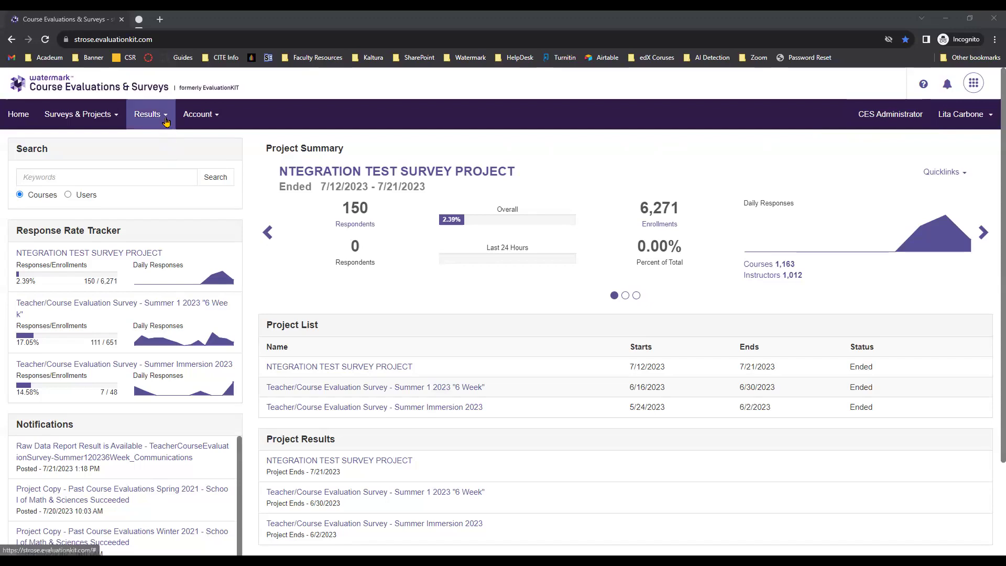
left_click(172, 152)
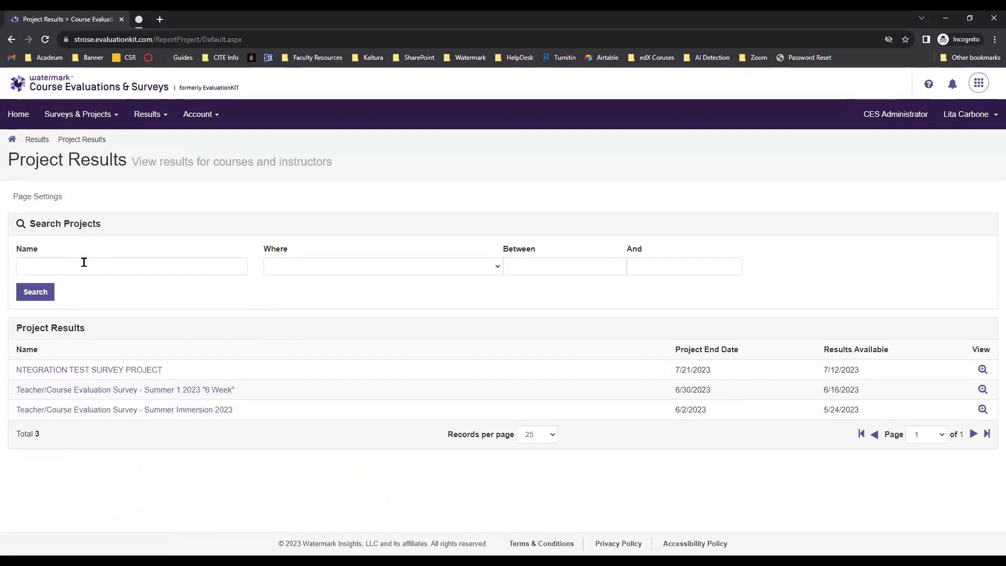
left_click(91, 375)
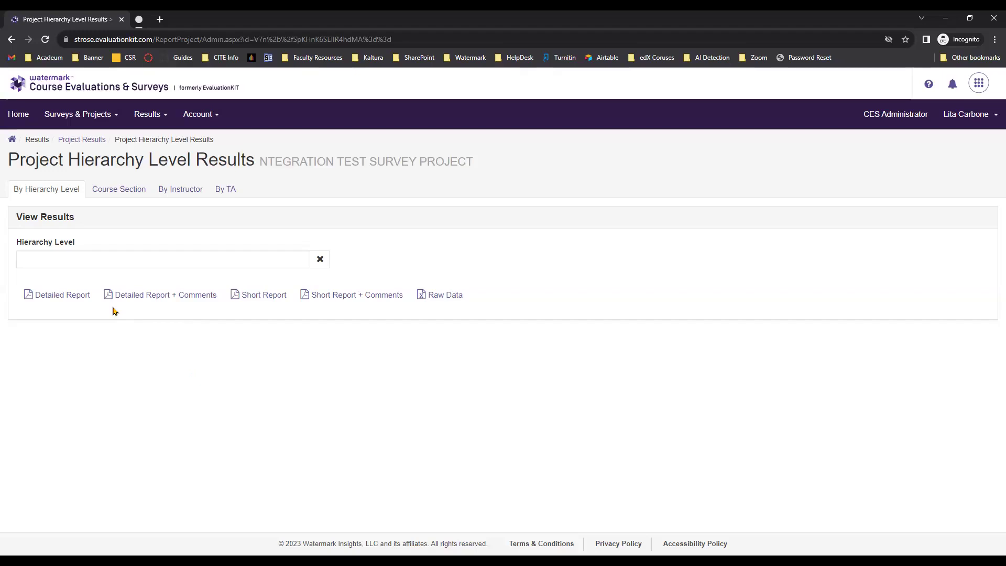
left_click(105, 263)
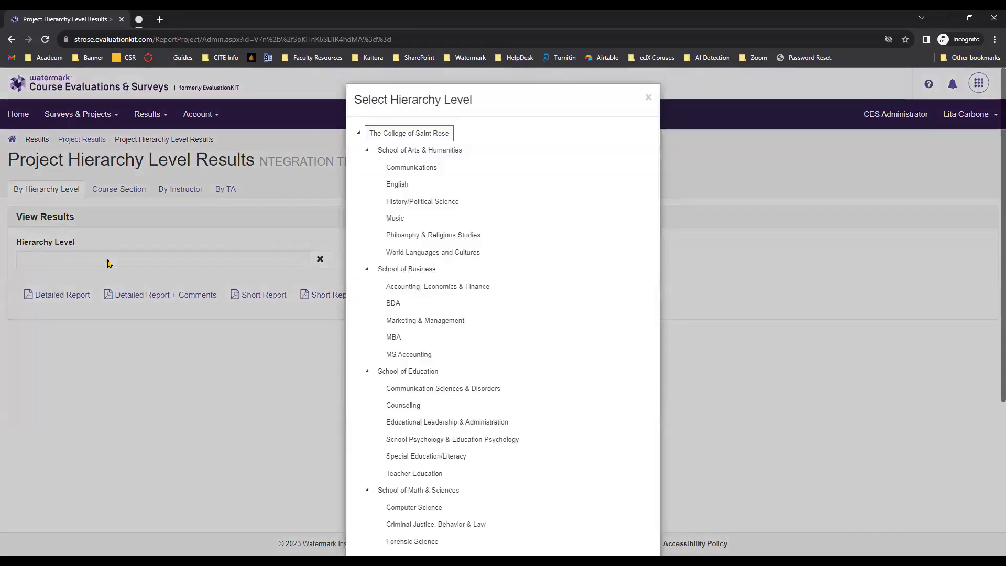
left_click(433, 134)
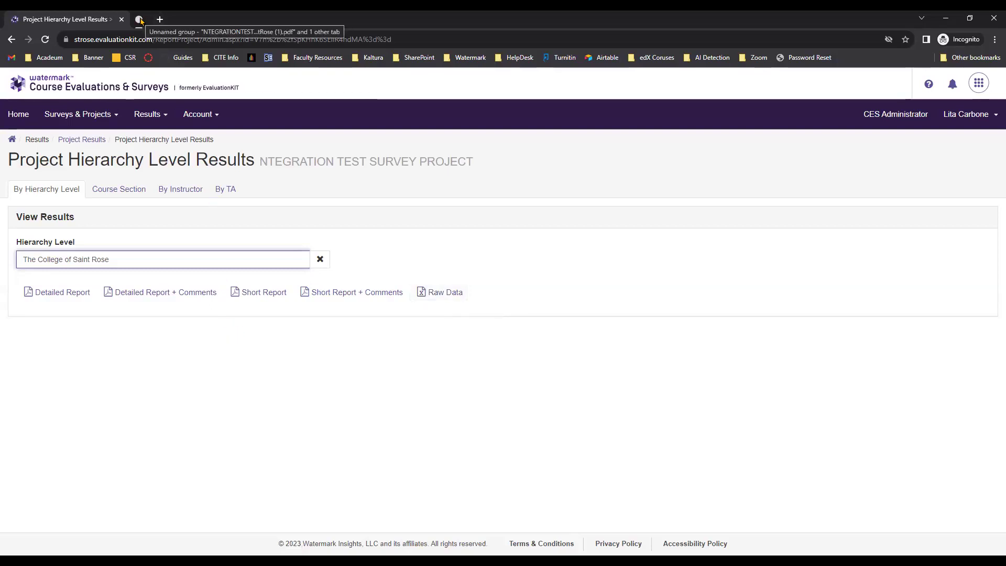
- Review the two downloaded PDF reports for The College of Saint Rose and return to the hierarchy level results
left_click(209, 16)
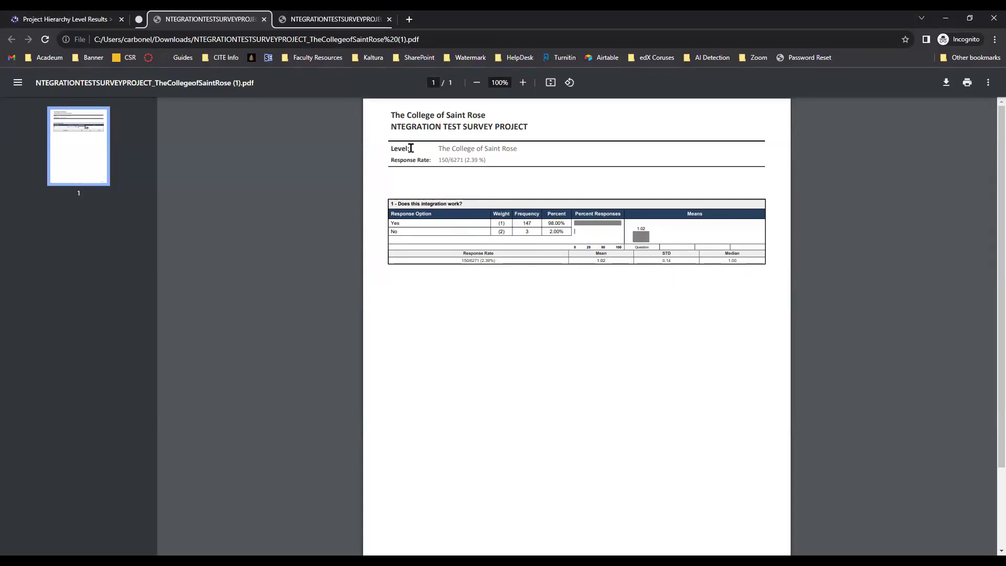
left_click(322, 19)
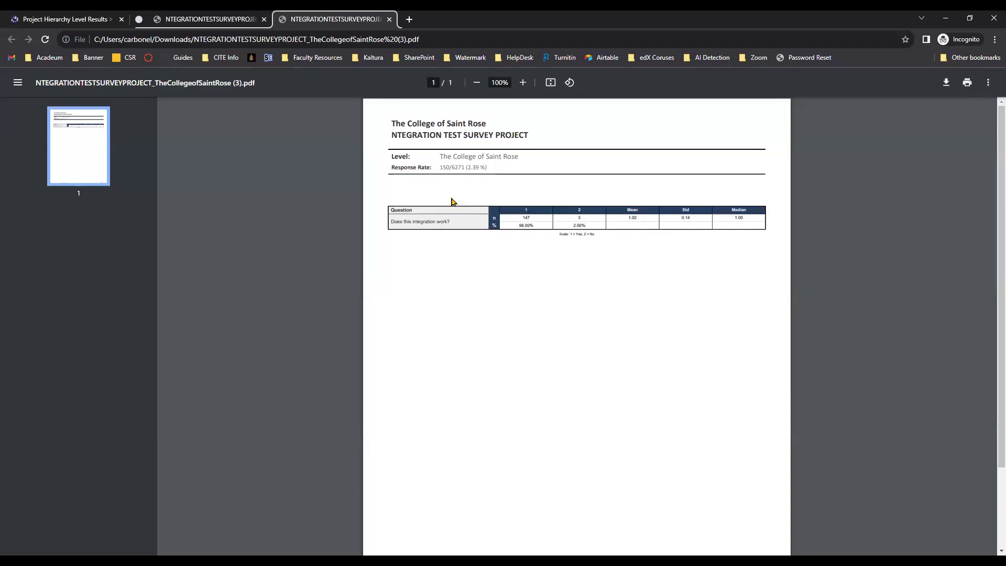
key("ctrl+w")
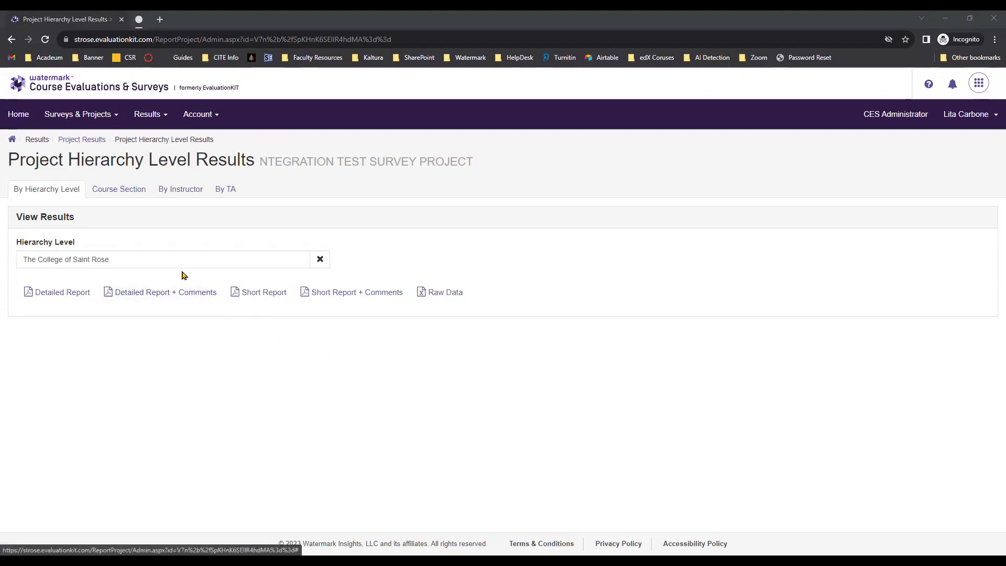
- Show the project's results by course section and search for course codes containing "com"
left_click(144, 200)
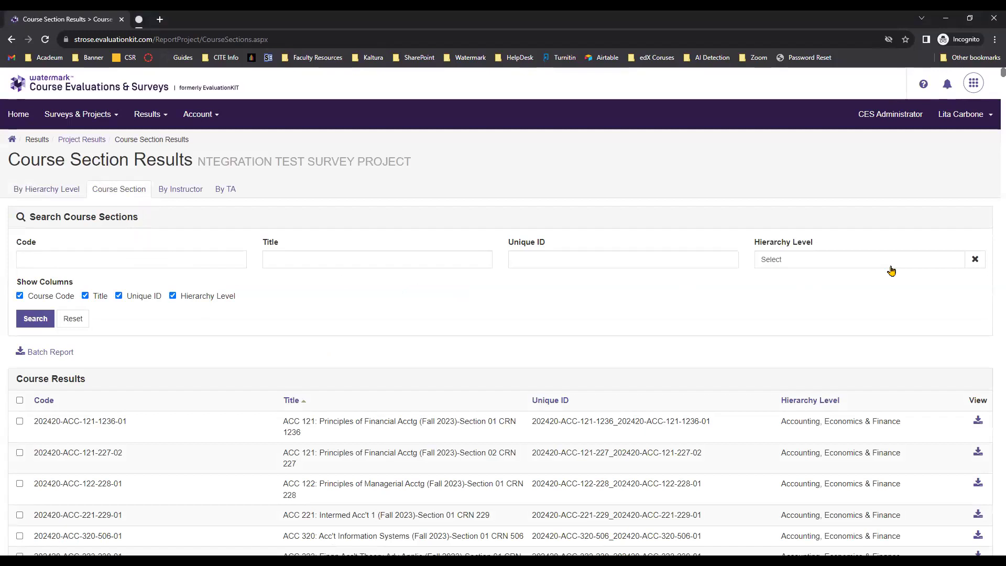
left_click(201, 256)
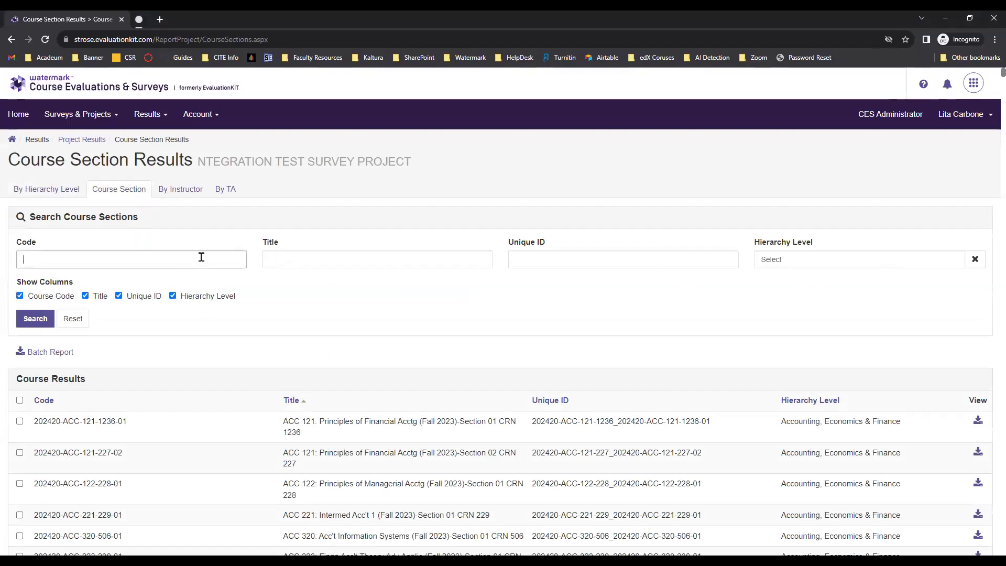
type("com")
key("Return")
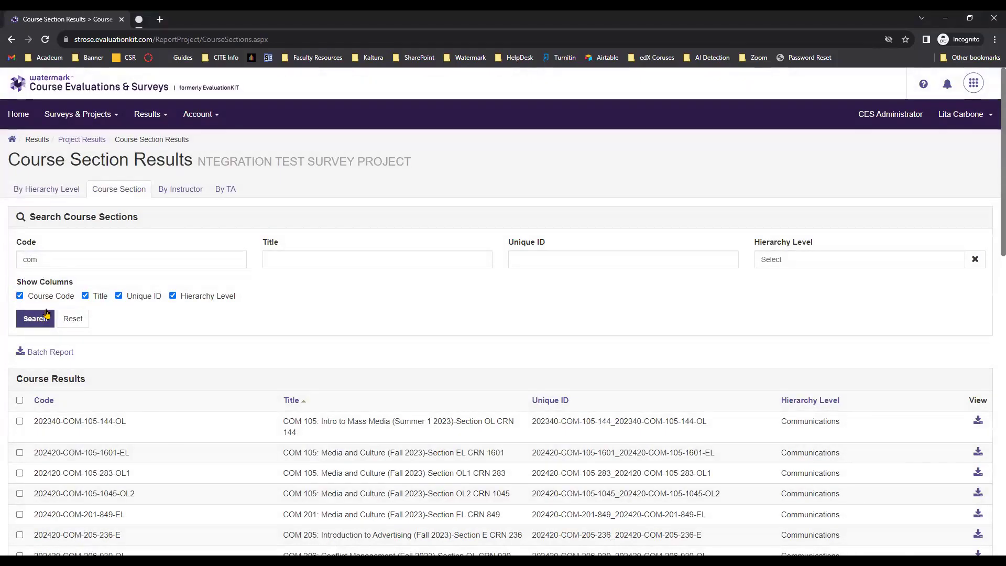
- Clear the course code and search the course sections by the Communications hierarchy level
double_click(178, 252)
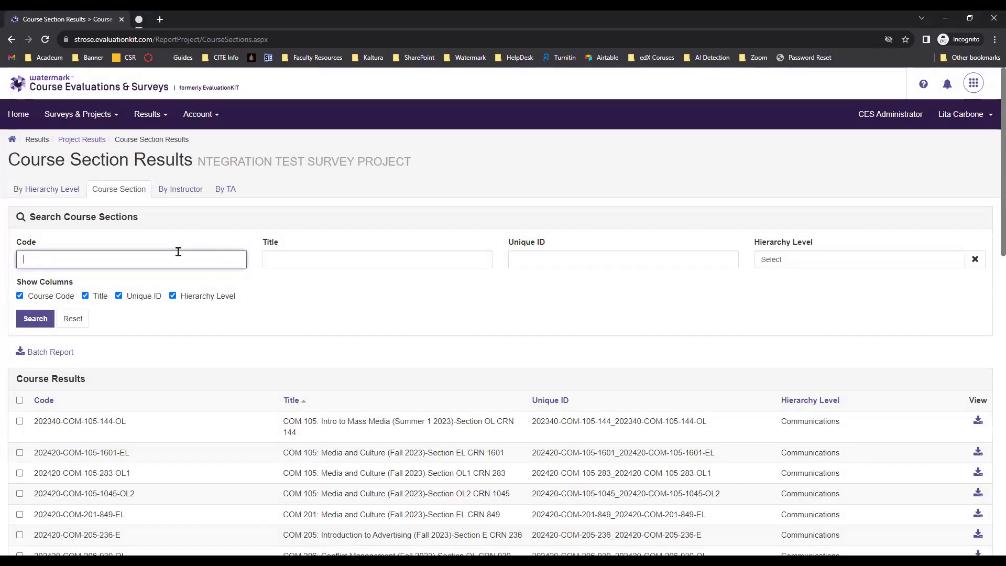
left_click(839, 264)
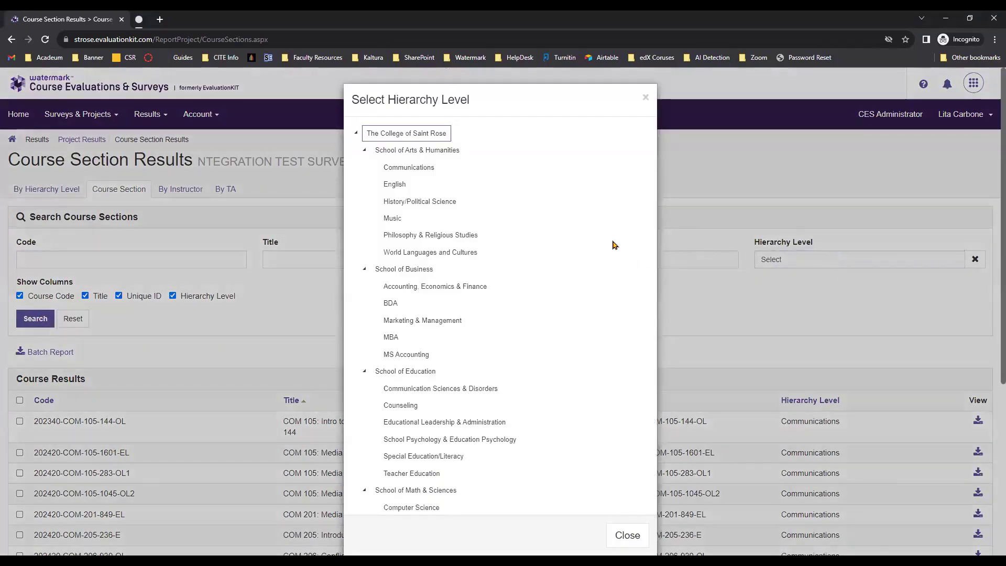
left_click(424, 167)
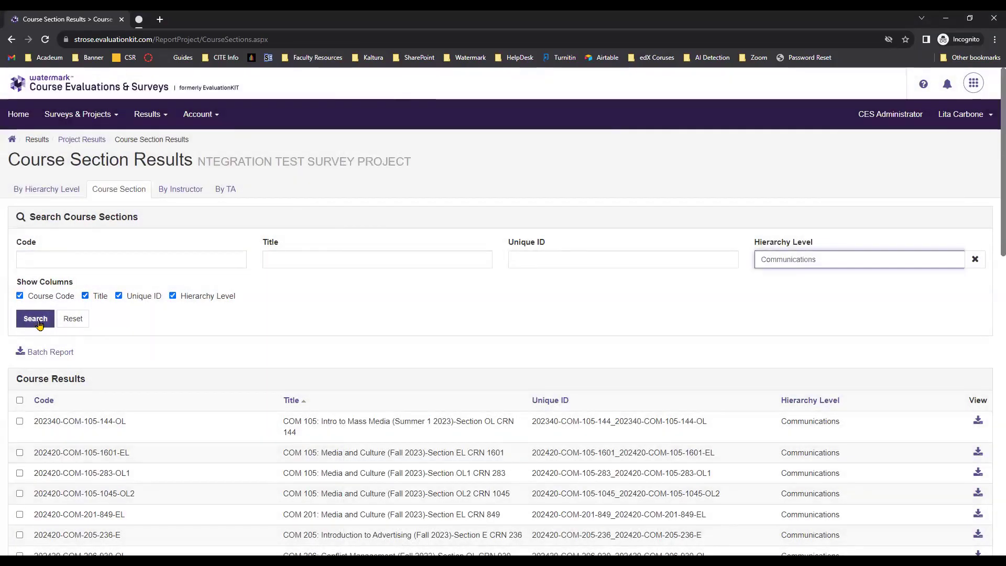
left_click(36, 320)
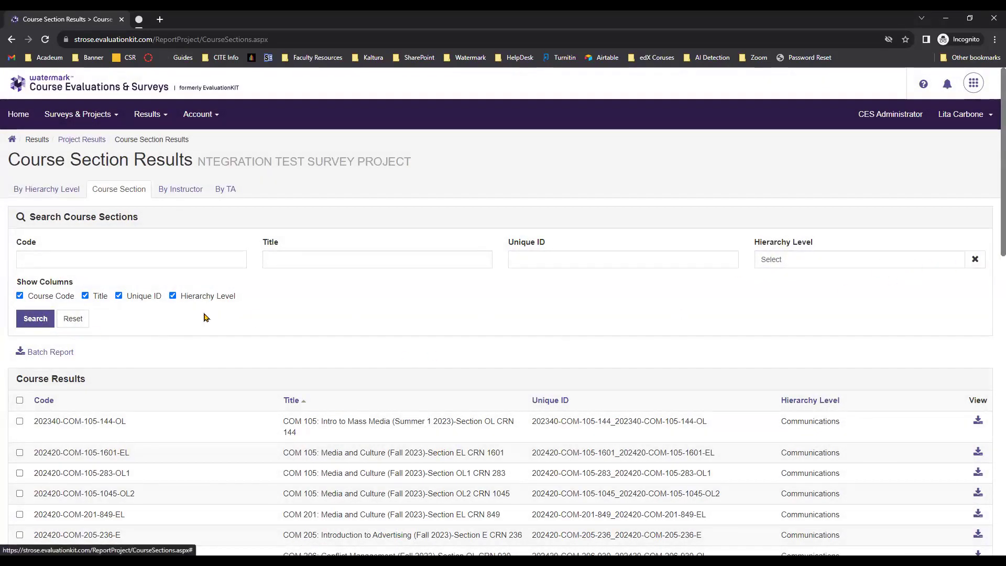
- Search the course sections for the code "sandbox" with no hierarchy level filter
left_click(119, 258)
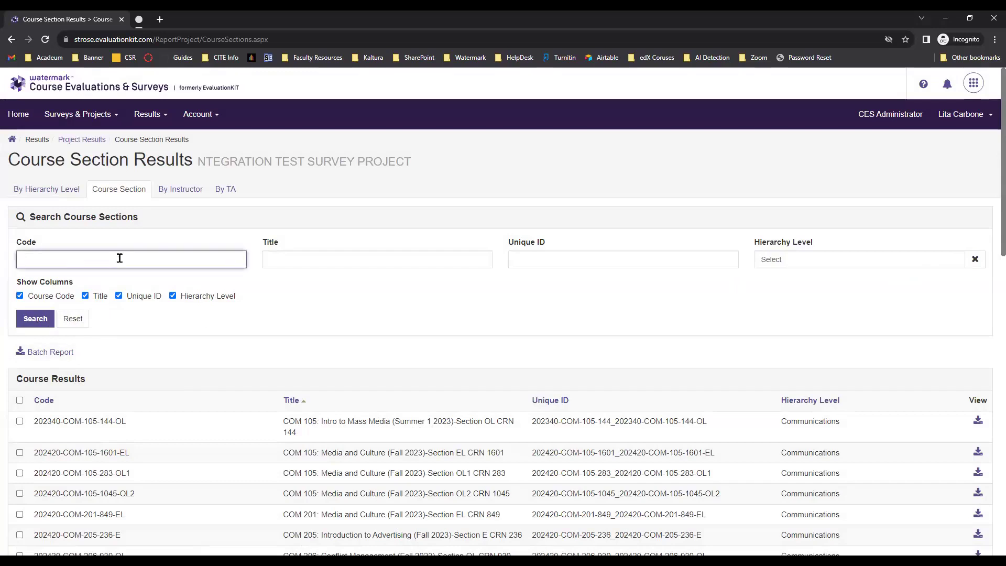
left_click(29, 318)
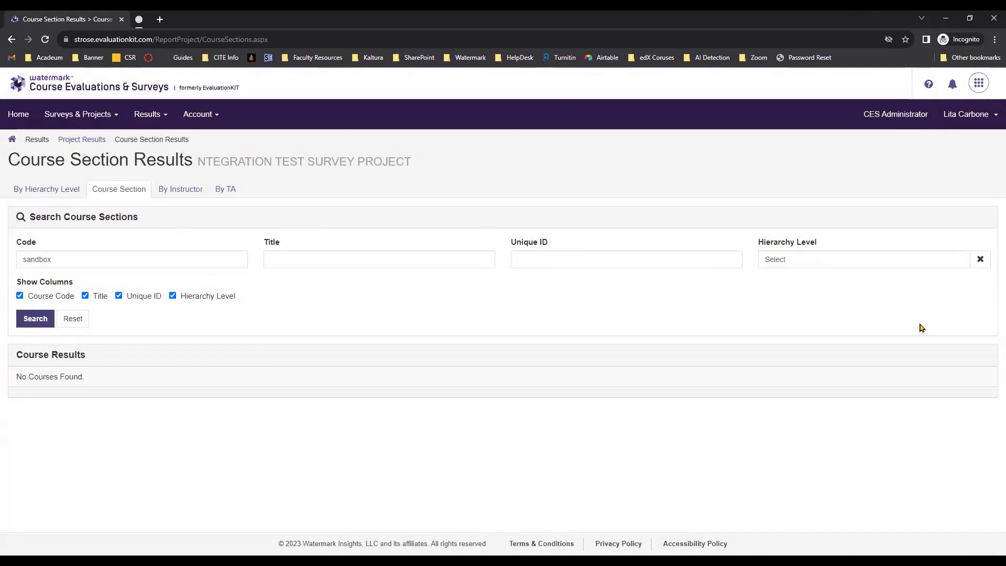
left_click(981, 259)
left_click(33, 322)
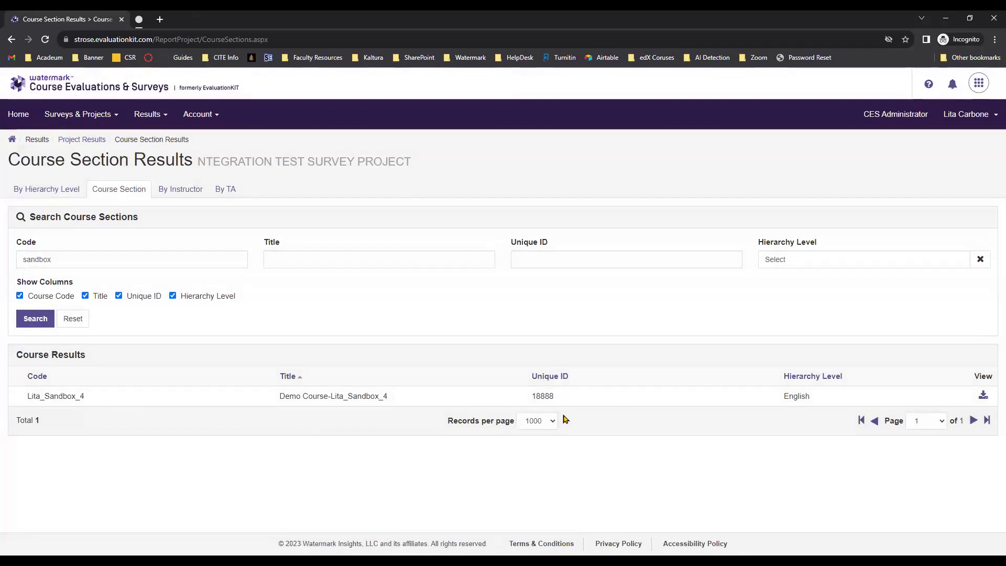
- View the results feedback of the sandbox demo course and close it
left_click(983, 400)
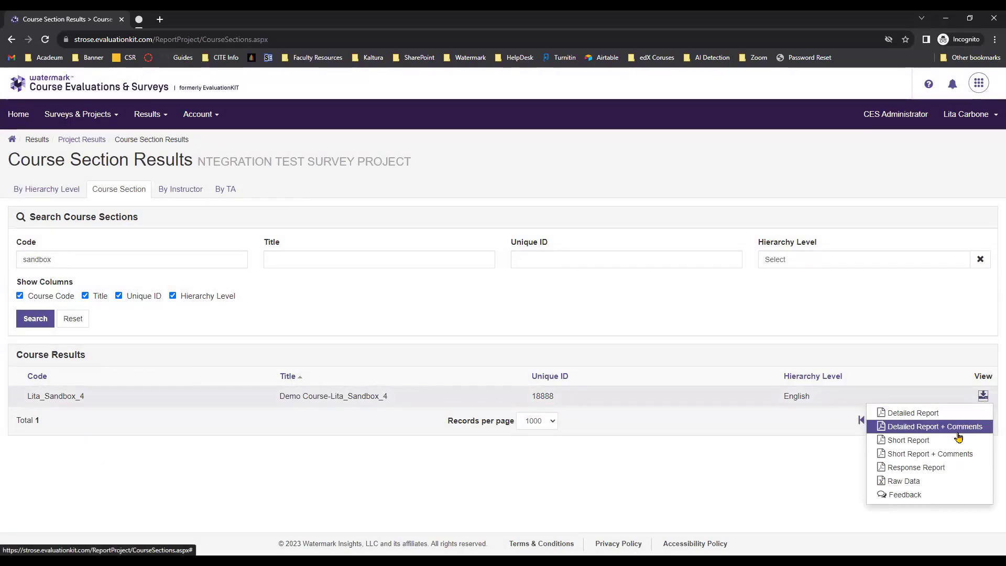
left_click(966, 497)
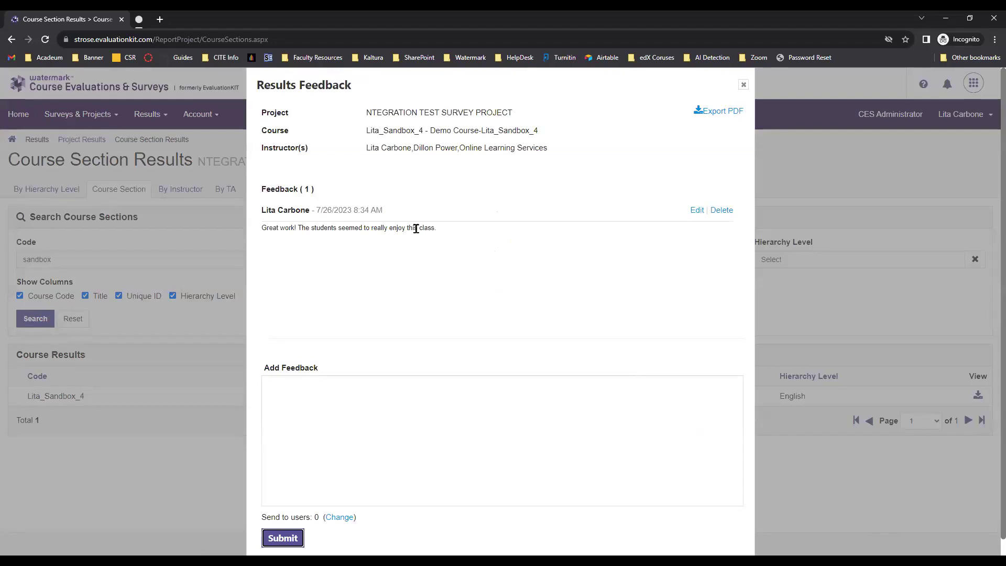
left_click(744, 85)
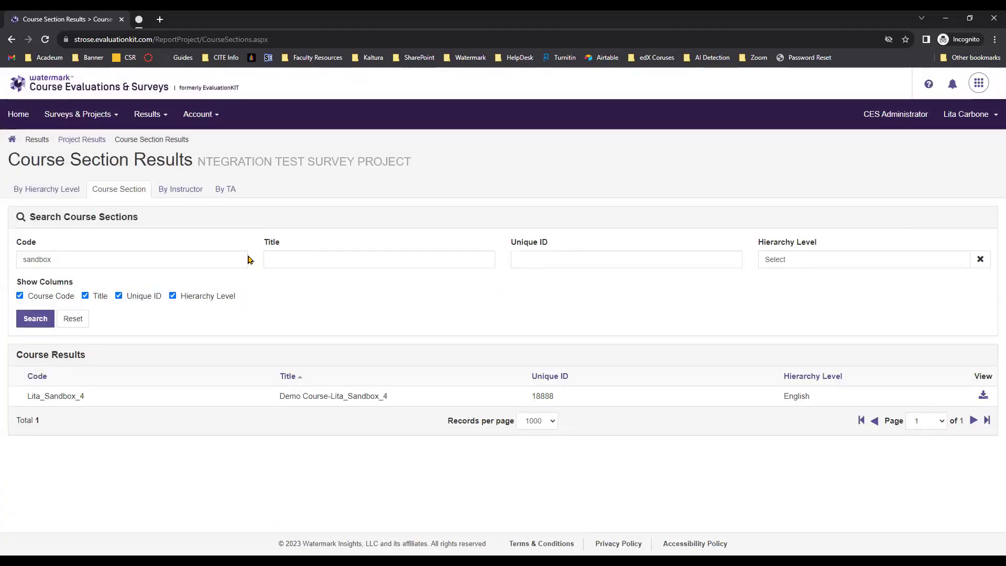
- Search the project's results by the instructor's last name and view the report options for the matching demo course
left_click(175, 192)
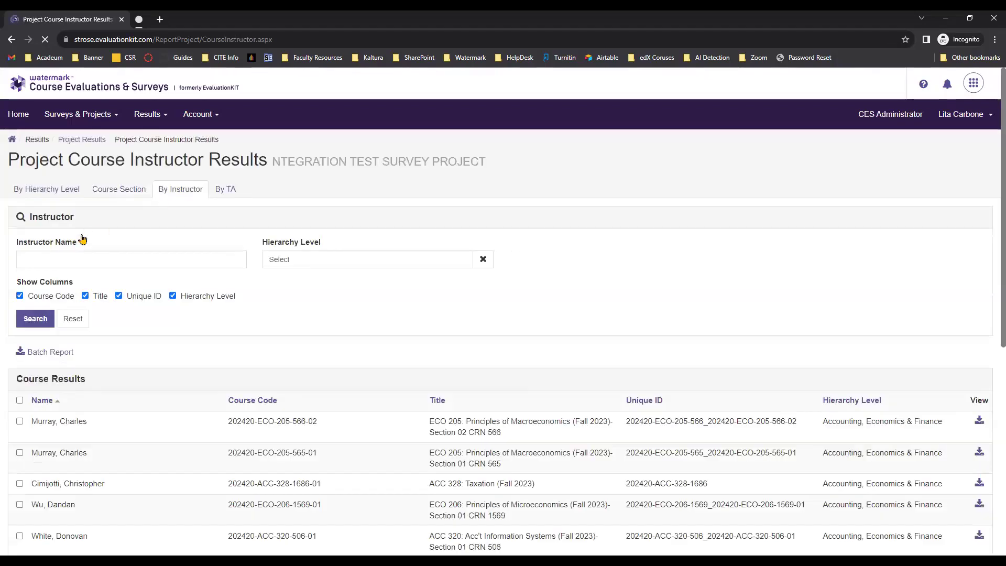
left_click(104, 261)
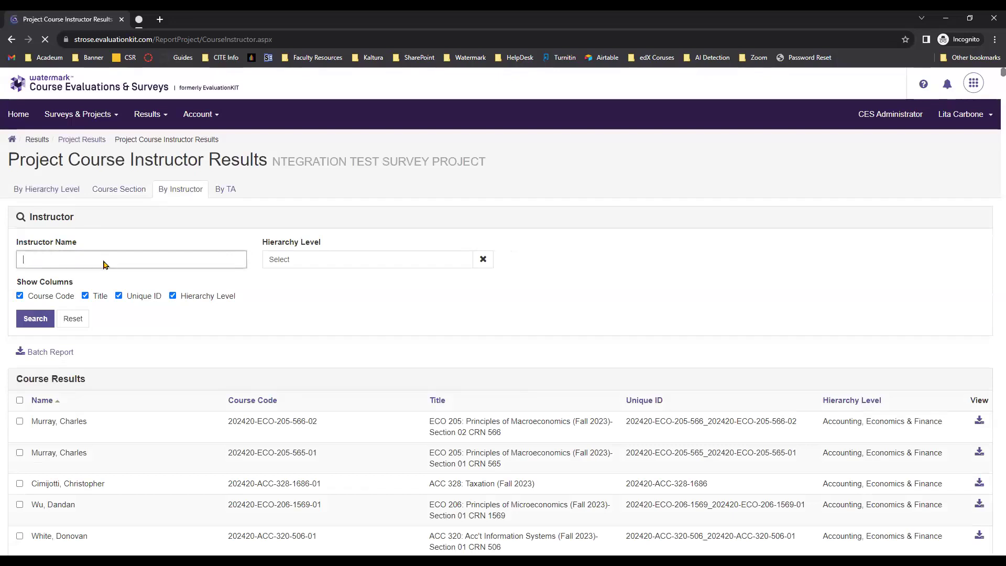
type("carbone")
left_click(36, 318)
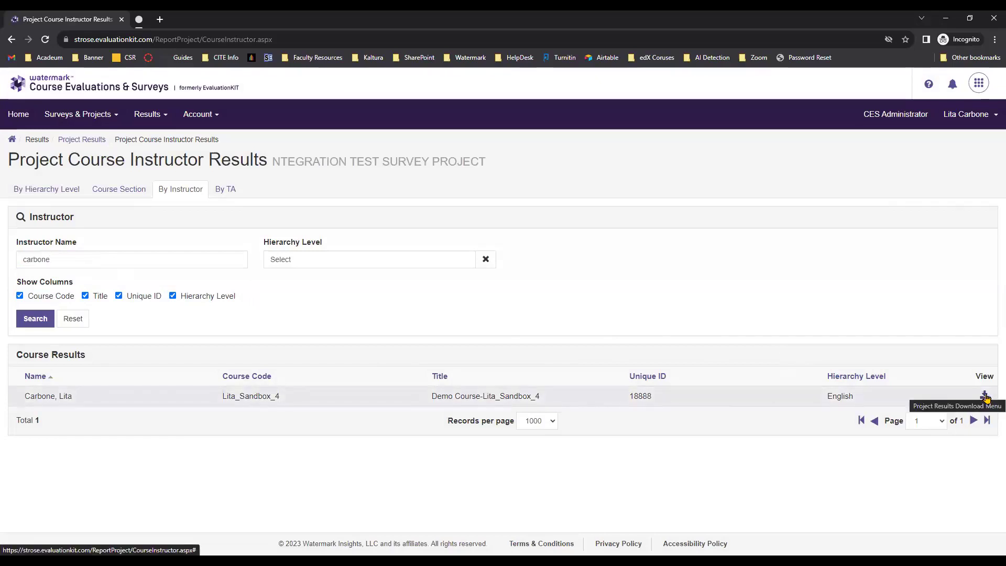
left_click(985, 396)
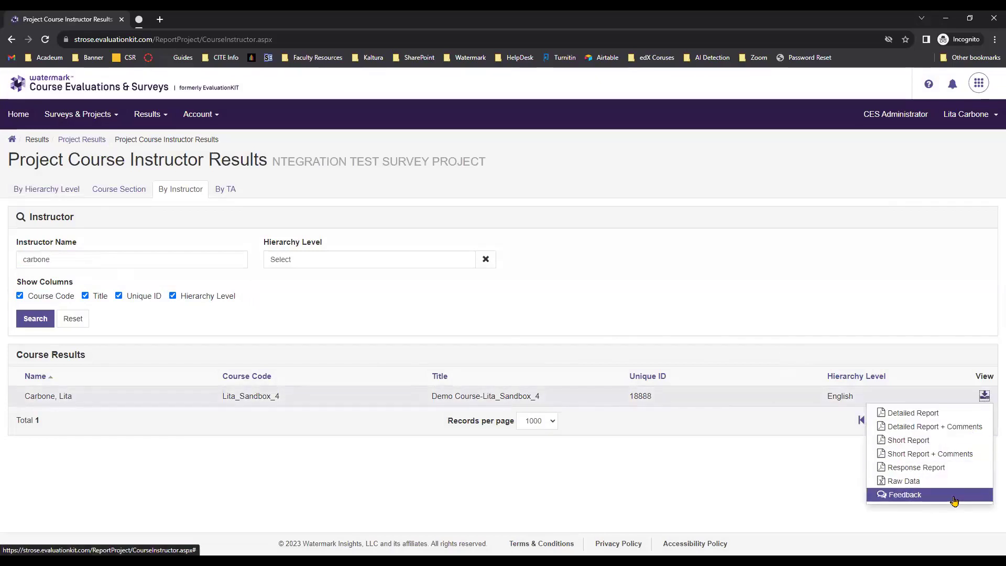
left_click(819, 284)
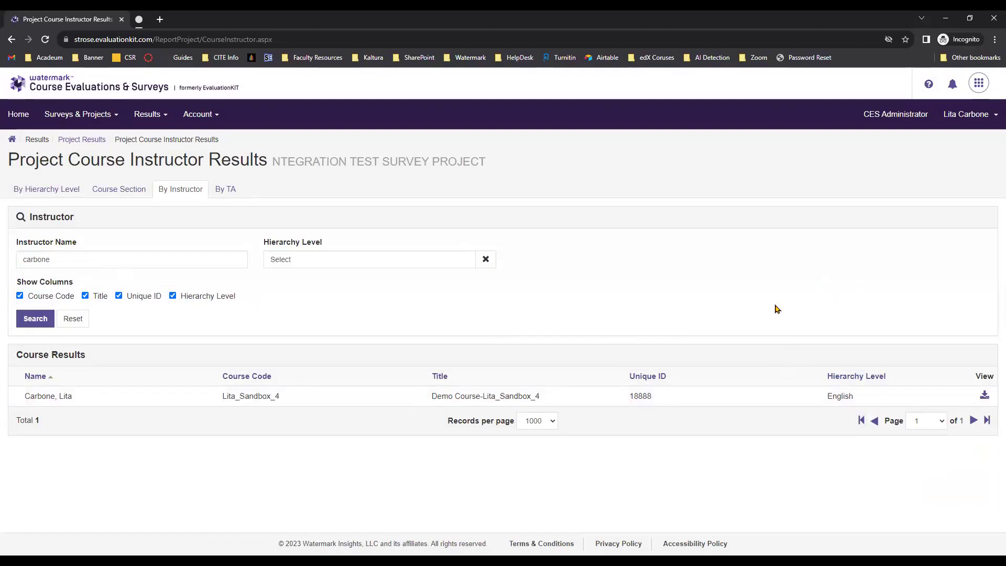
- Start an area report in Report Builder and select The College of Saint Rose as its area
left_click(153, 115)
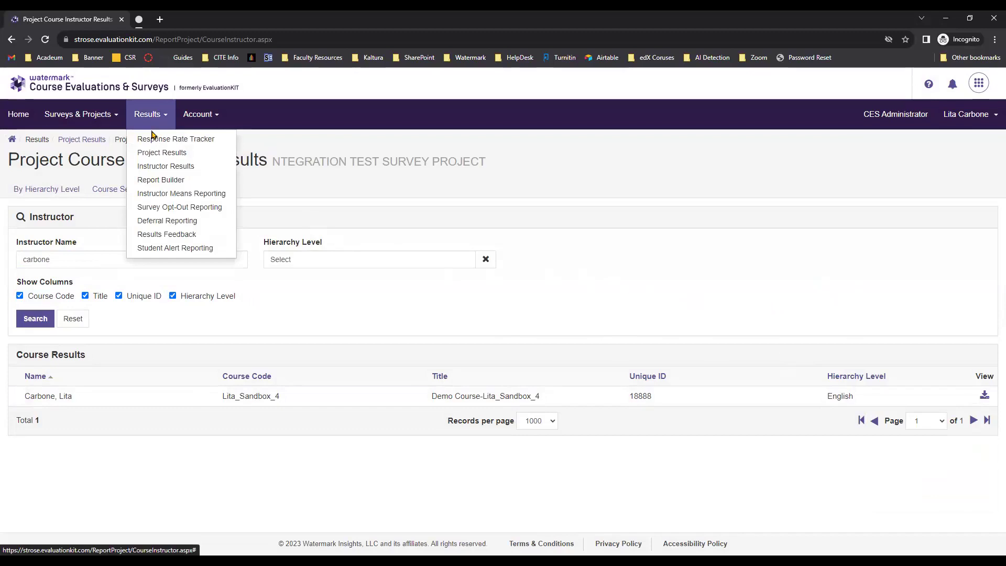
left_click(174, 182)
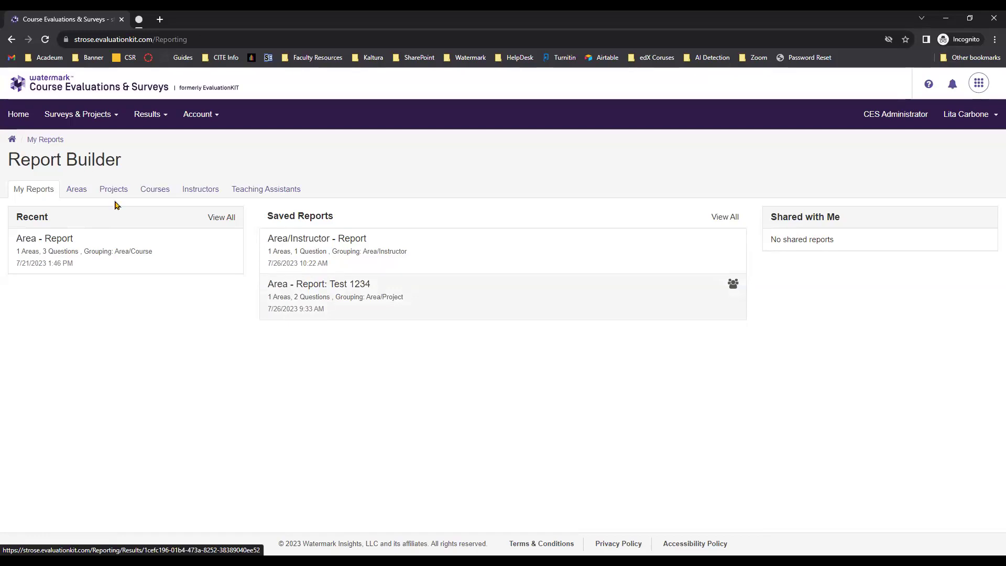
left_click(81, 188)
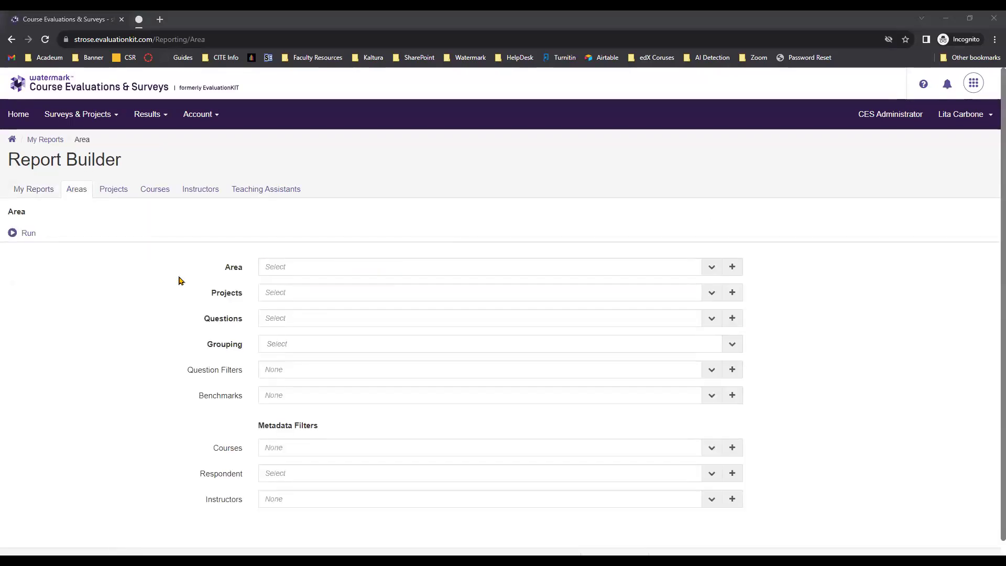
left_click(419, 275)
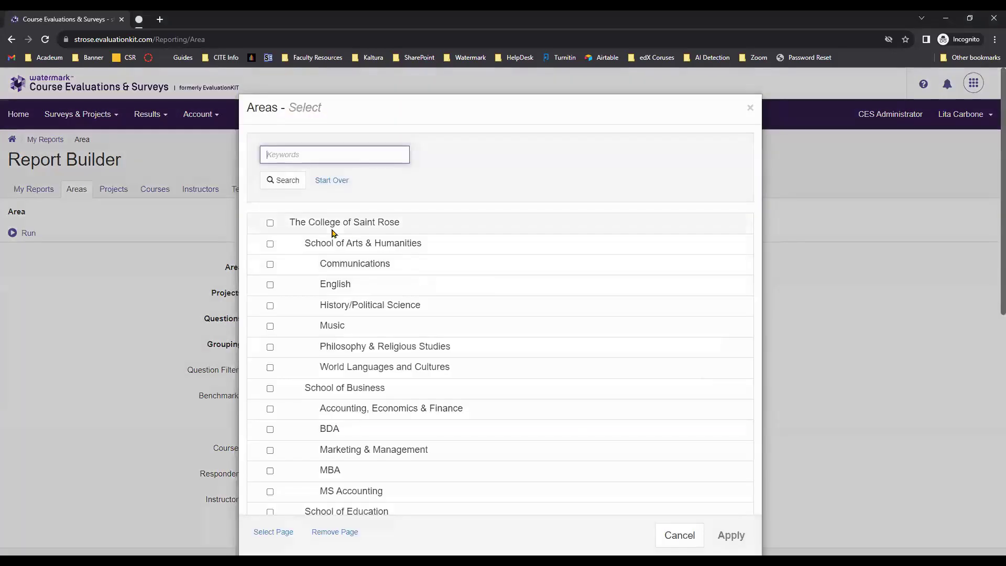
left_click(270, 223)
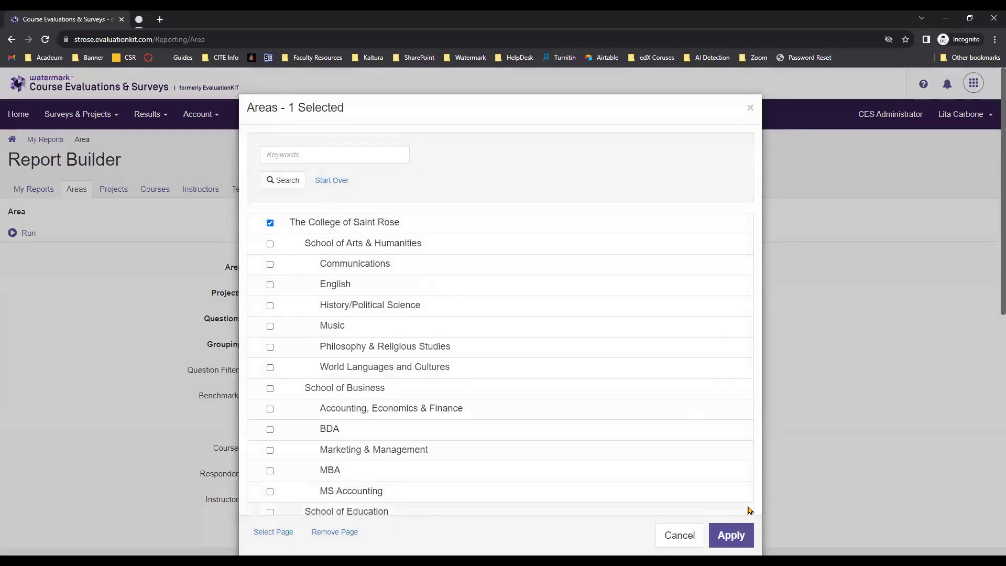
left_click(741, 533)
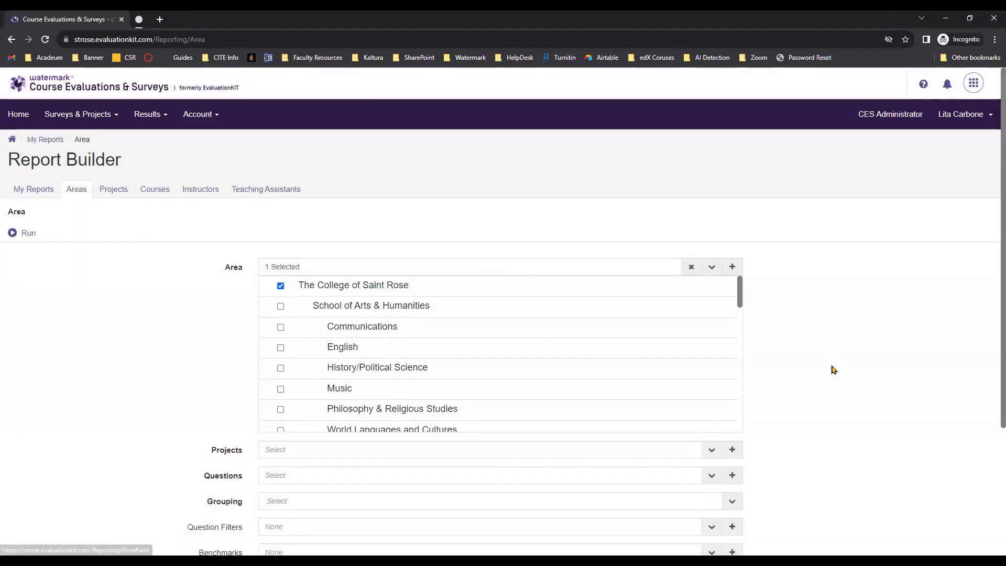
- Add the projects NTEGRATION TEST SURVEY PROJECT and Teacher/Course Evaluation Survey - Summer 1 2023 "6 Week" to the area report
scroll(501, 442, "down", 3)
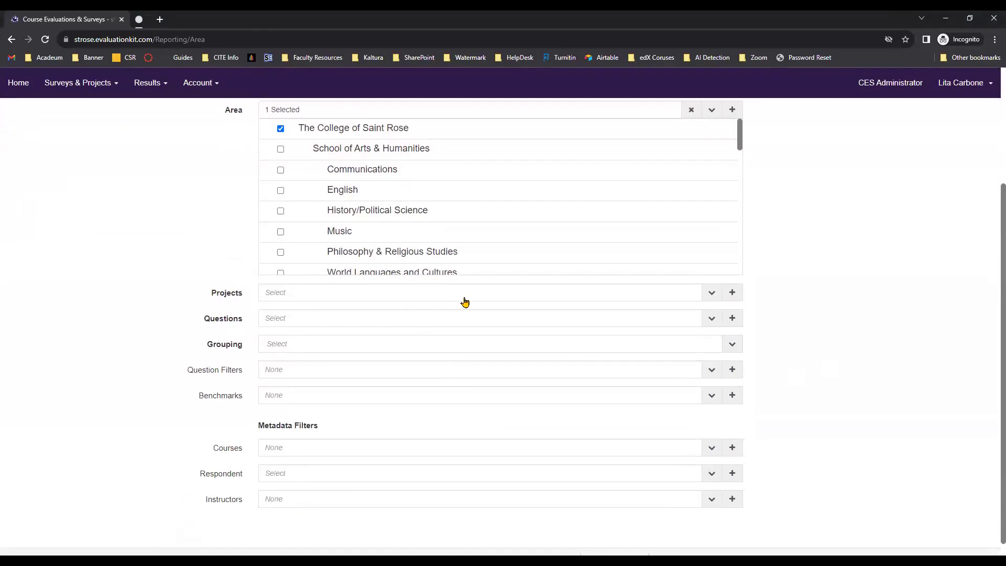
left_click(464, 299)
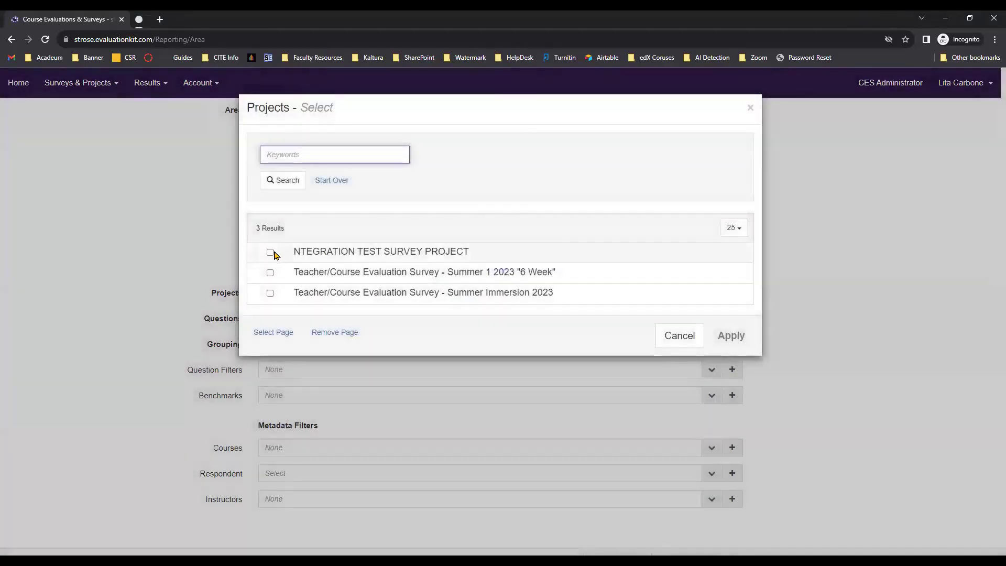
left_click(270, 253)
left_click(270, 273)
left_click(729, 337)
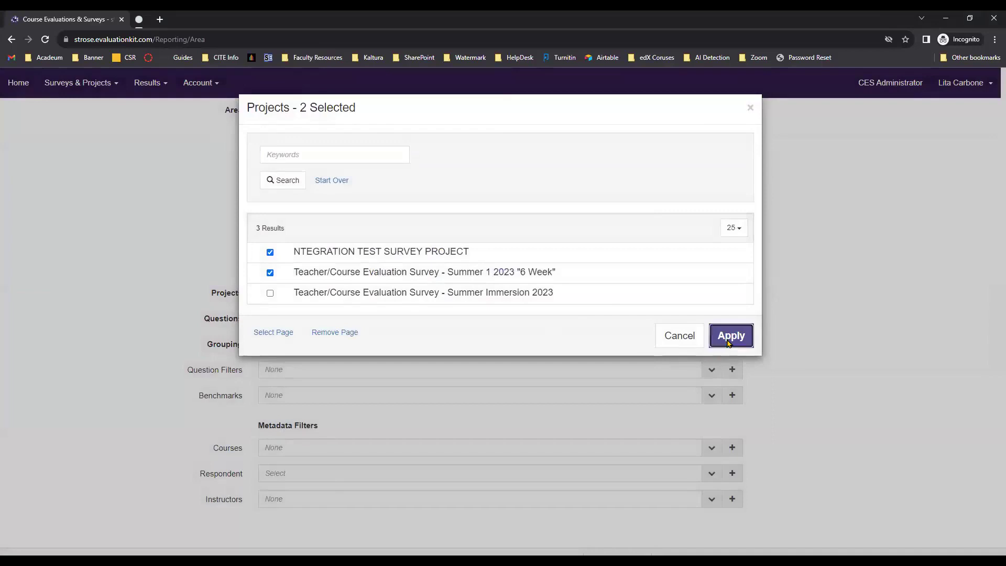
- Add the questions "Does this integration work?" and "This course fulfills:" to the area report
scroll(788, 356, "down", 2)
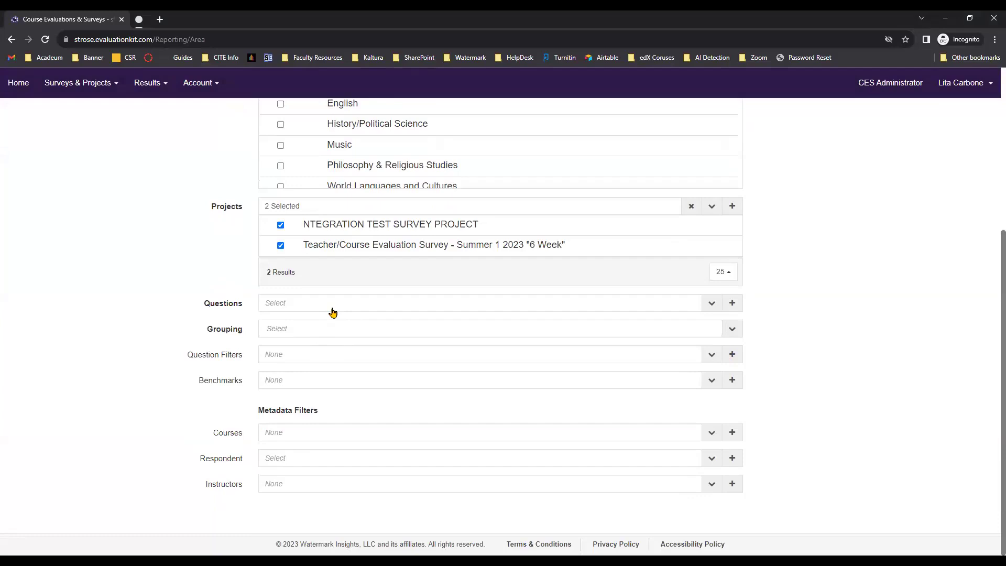
left_click(332, 312)
left_click(270, 278)
left_click(270, 349)
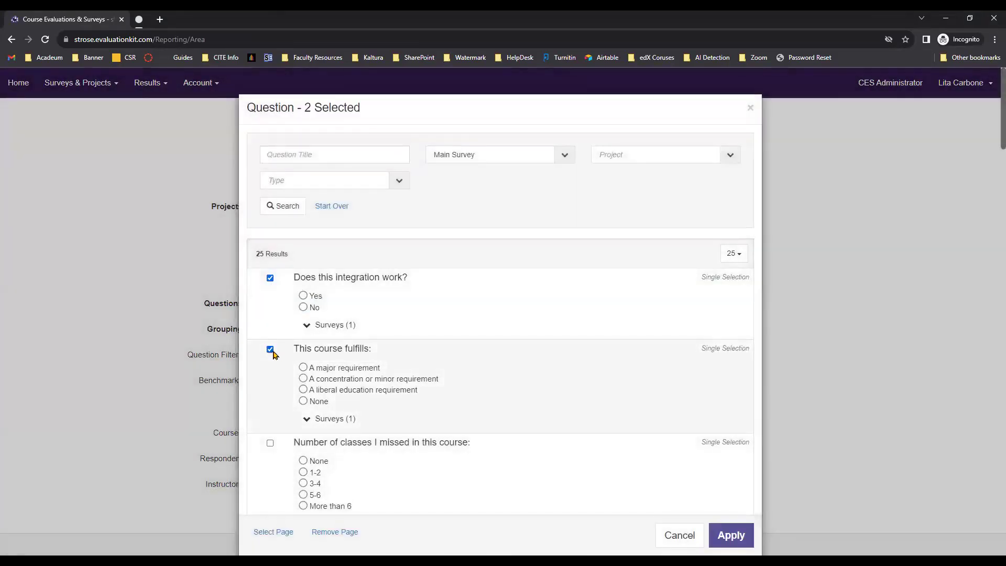
left_click(736, 539)
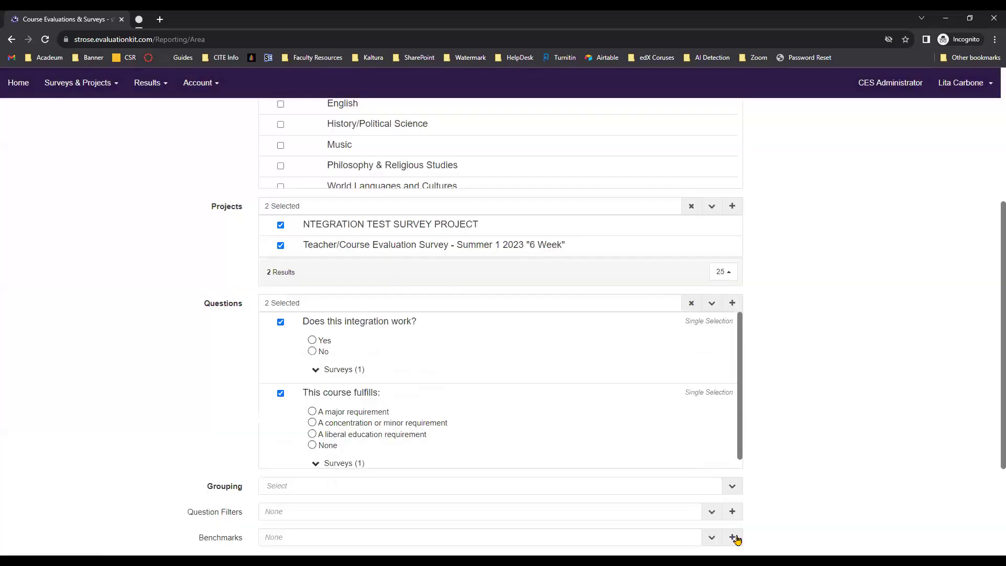
- Group the area report by Area/Course and run it
scroll(851, 373, "down", 2)
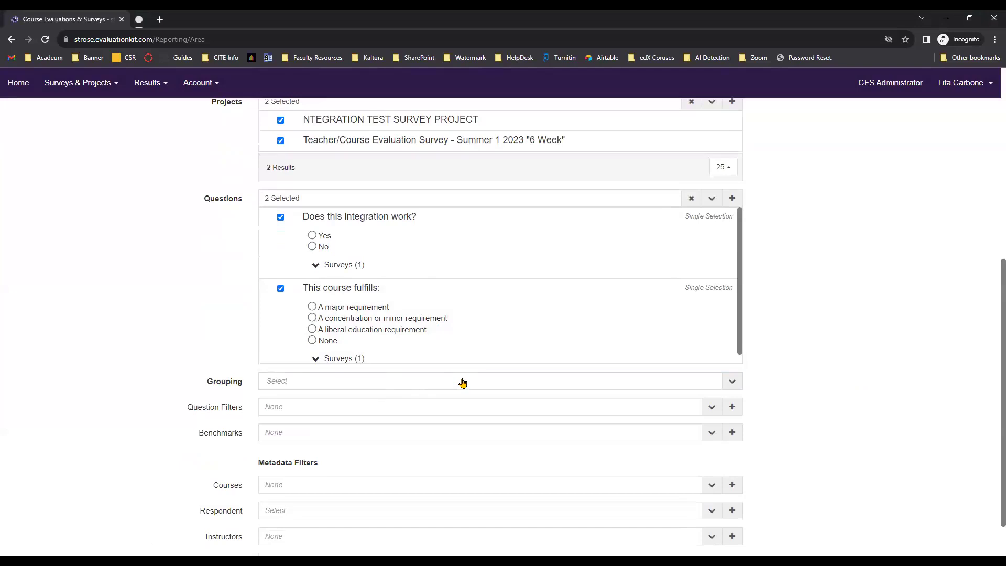
left_click(463, 383)
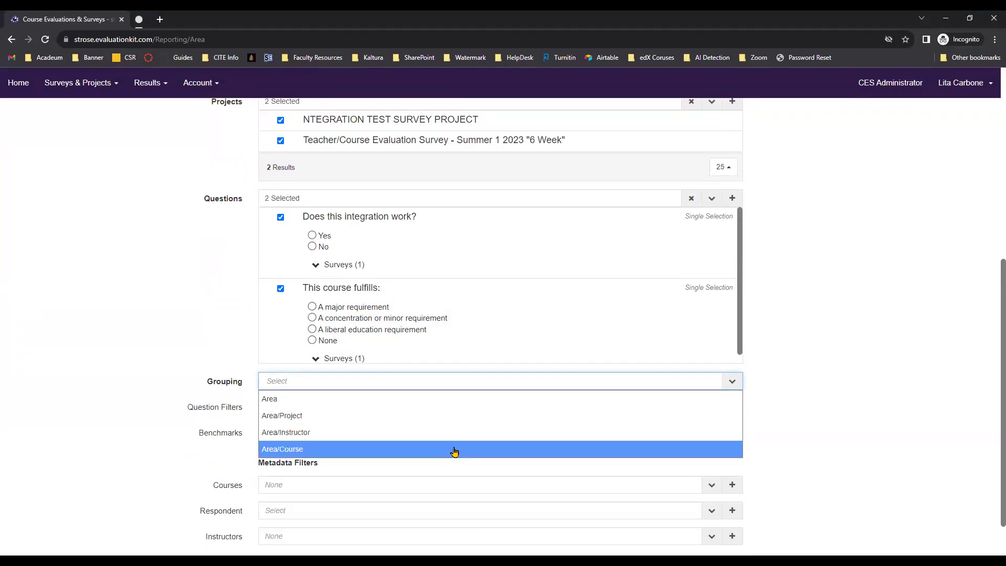
left_click(454, 450)
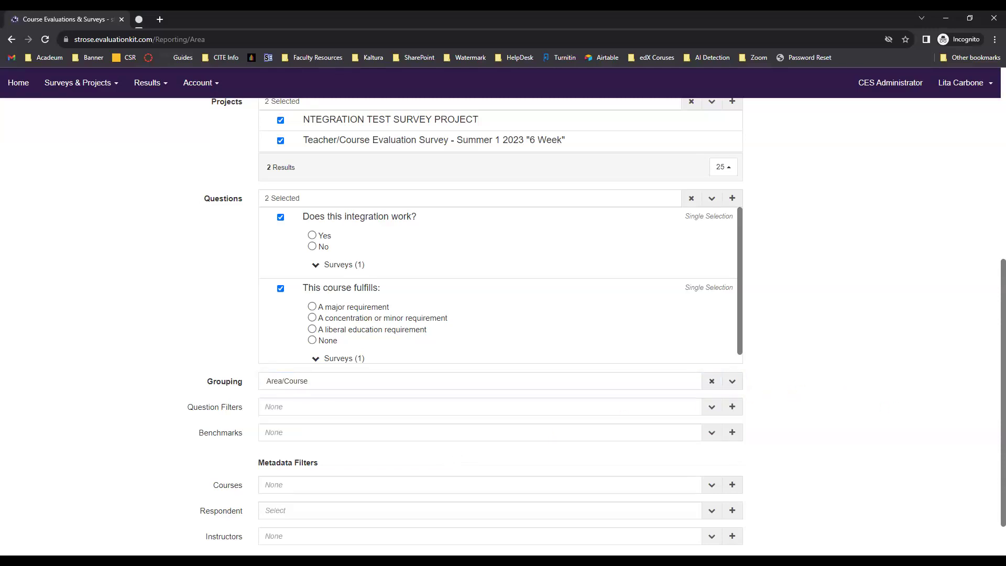
scroll(927, 374, "down", 1)
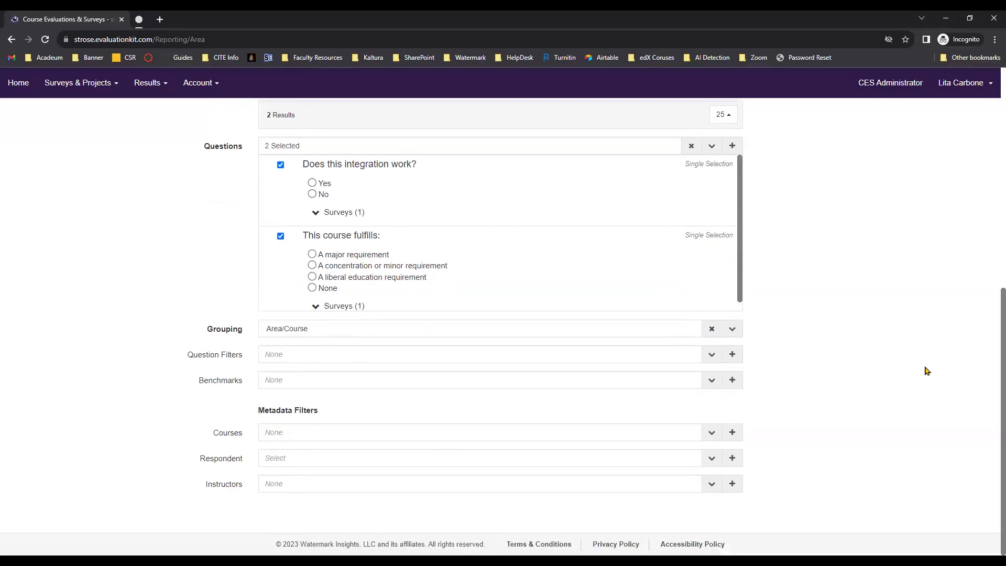
scroll(926, 371, "up", 1)
scroll(926, 370, "up", 6)
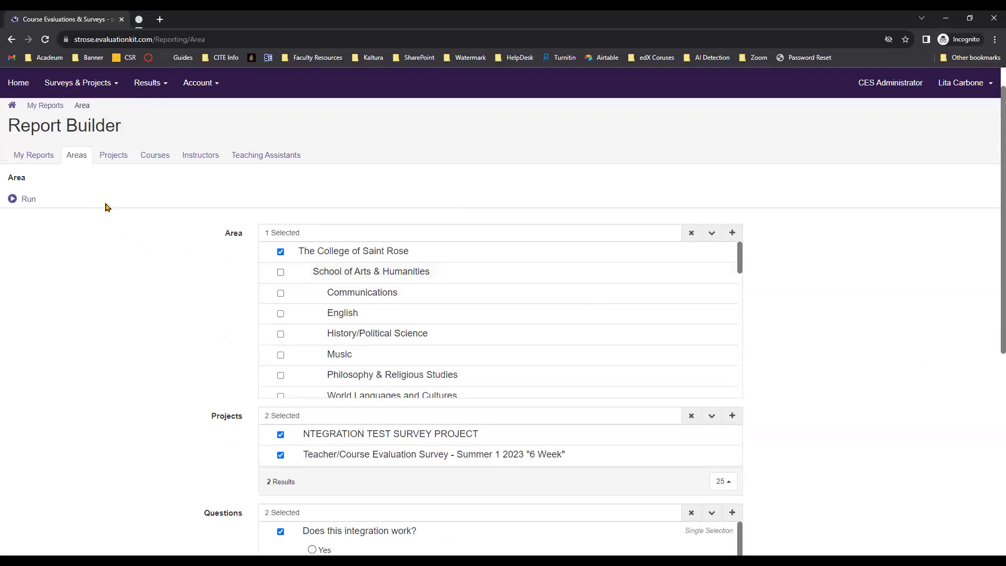
left_click(22, 195)
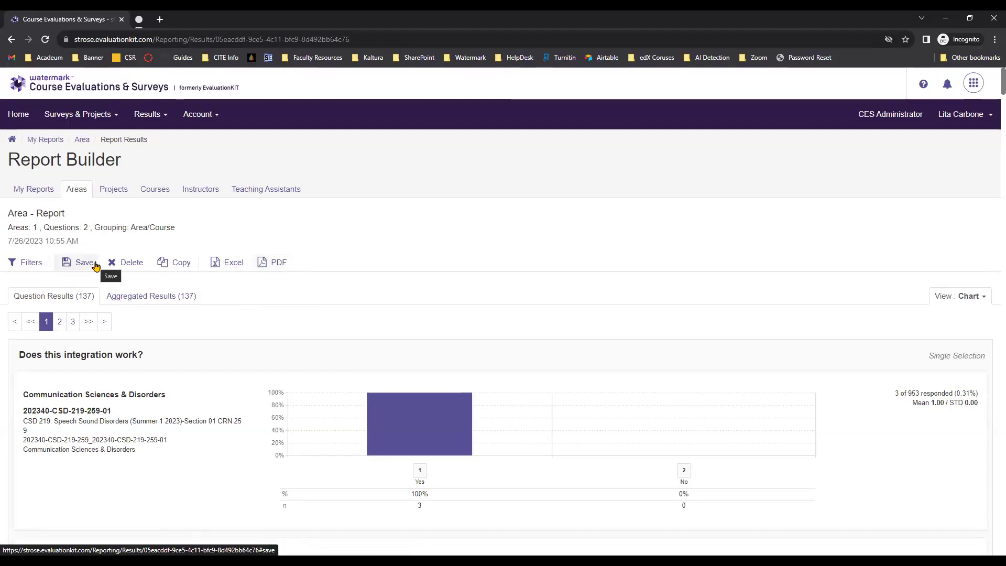
- Start a course evaluation project report in Report Builder and select NTEGRATION TEST SURVEY PROJECT as its project
left_click(17, 265)
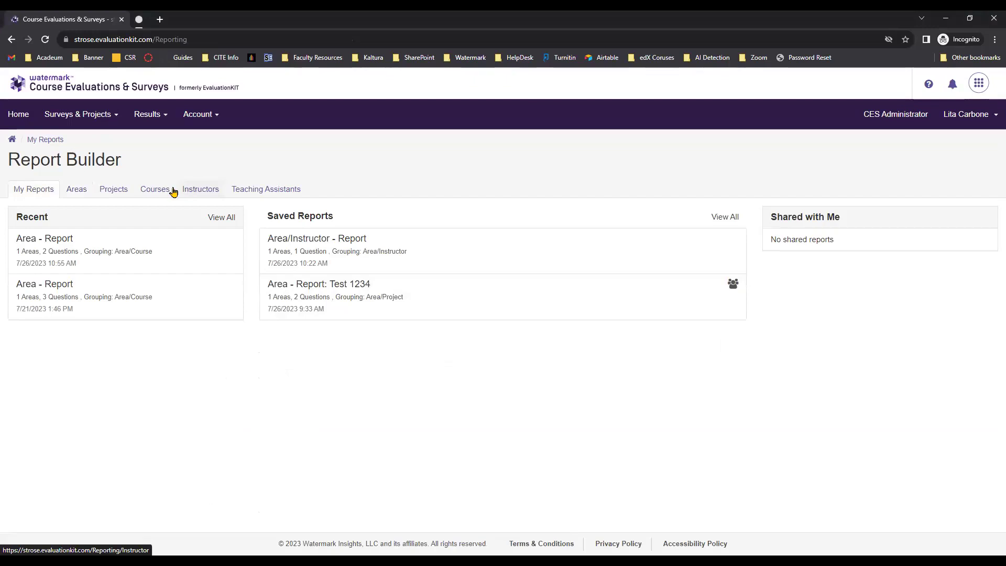
left_click(106, 192)
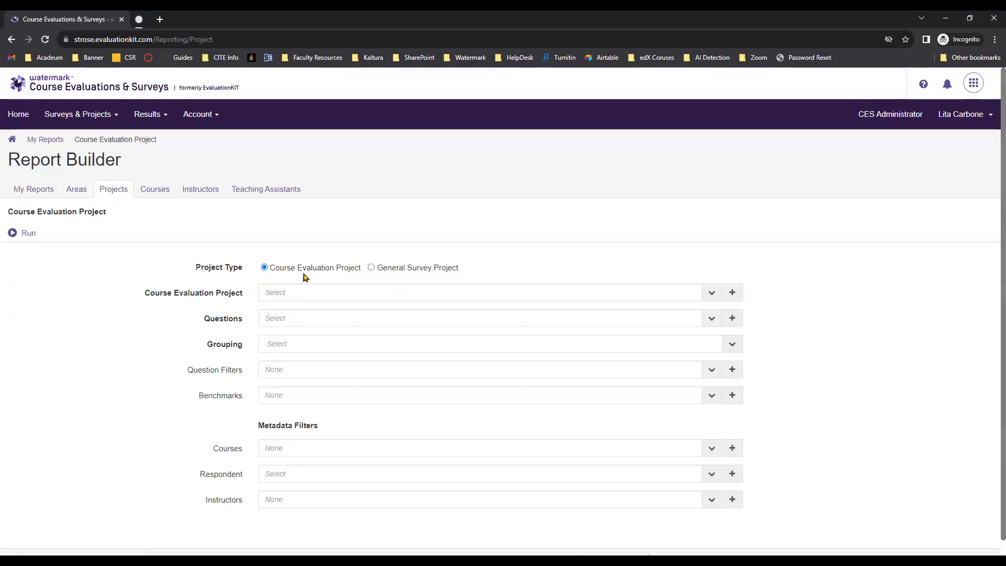
left_click(349, 292)
left_click(322, 254)
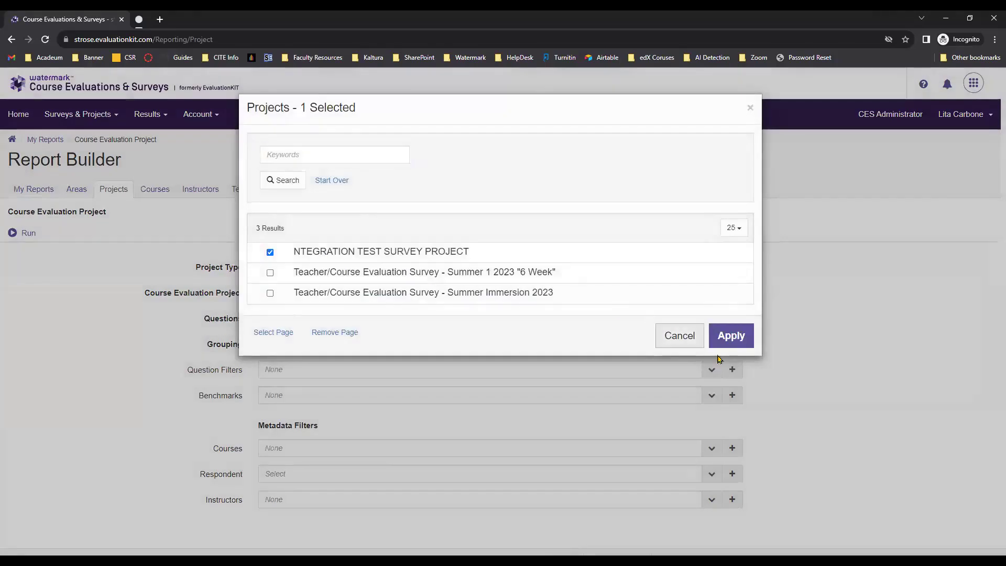
left_click(731, 336)
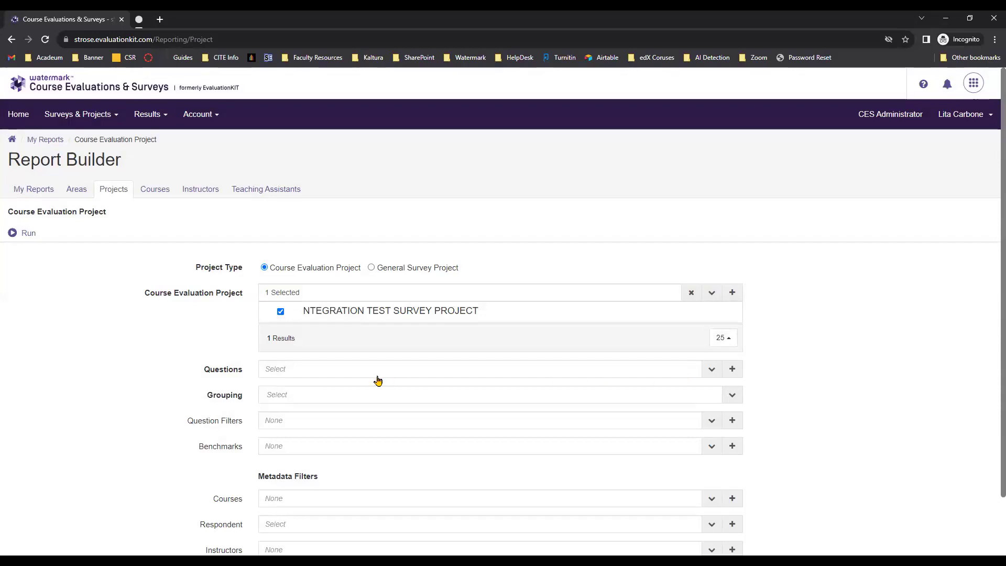
- Run the project report grouped by Project/Course with the question "Does this integration work?"
scroll(242, 334, "down", 2)
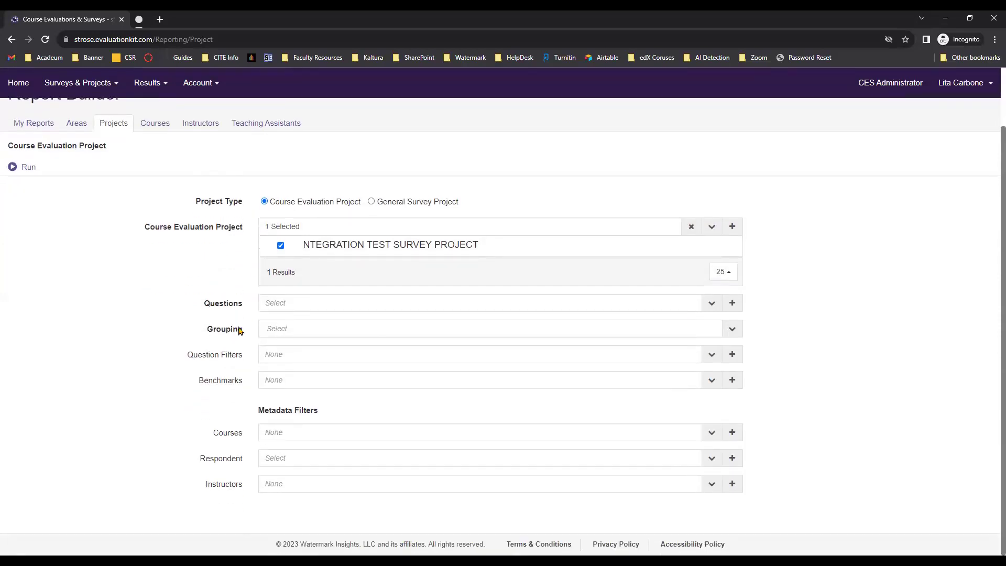
left_click(287, 330)
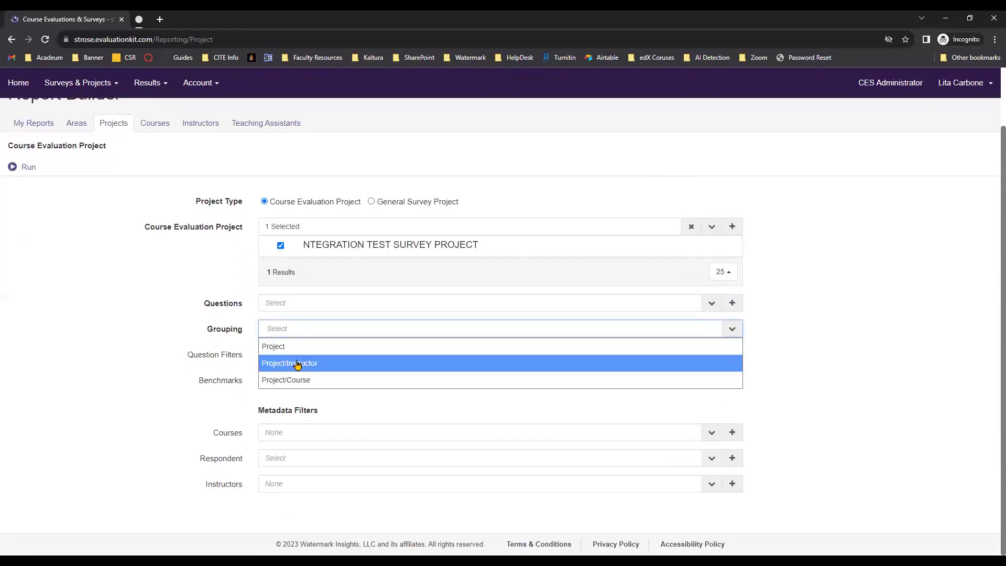
left_click(295, 381)
left_click(311, 305)
left_click(270, 278)
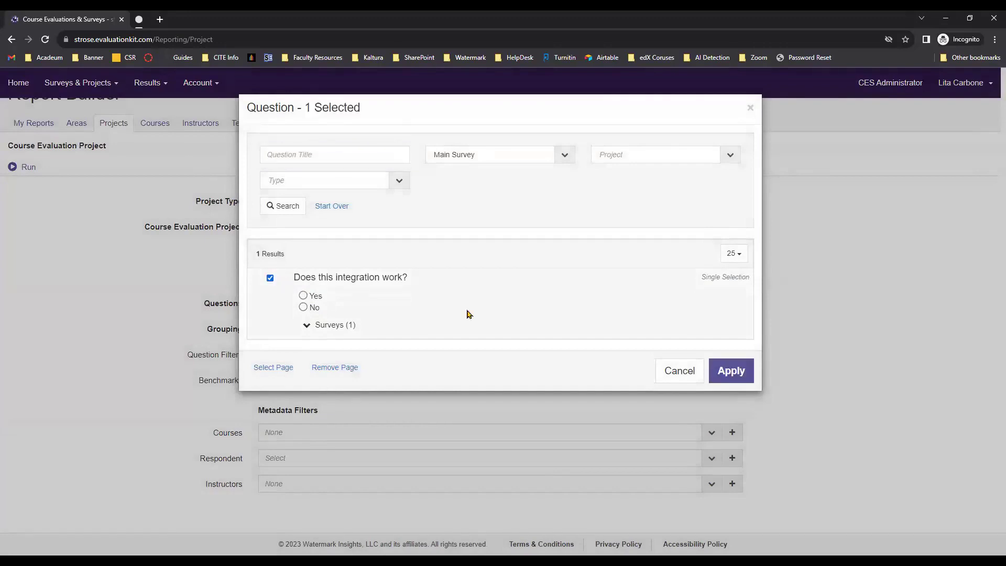
left_click(731, 370)
scroll(262, 332, "up", 2)
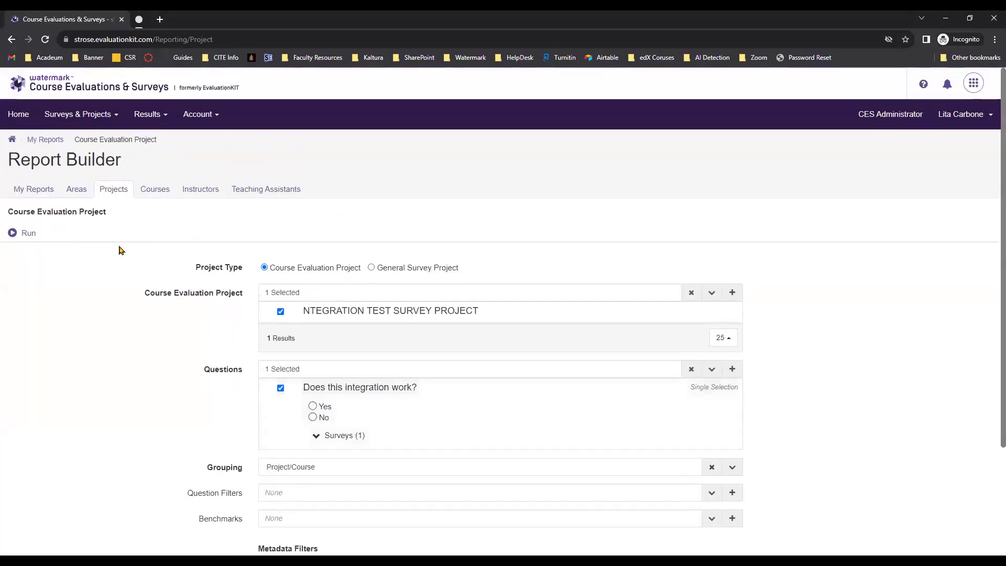
left_click(29, 233)
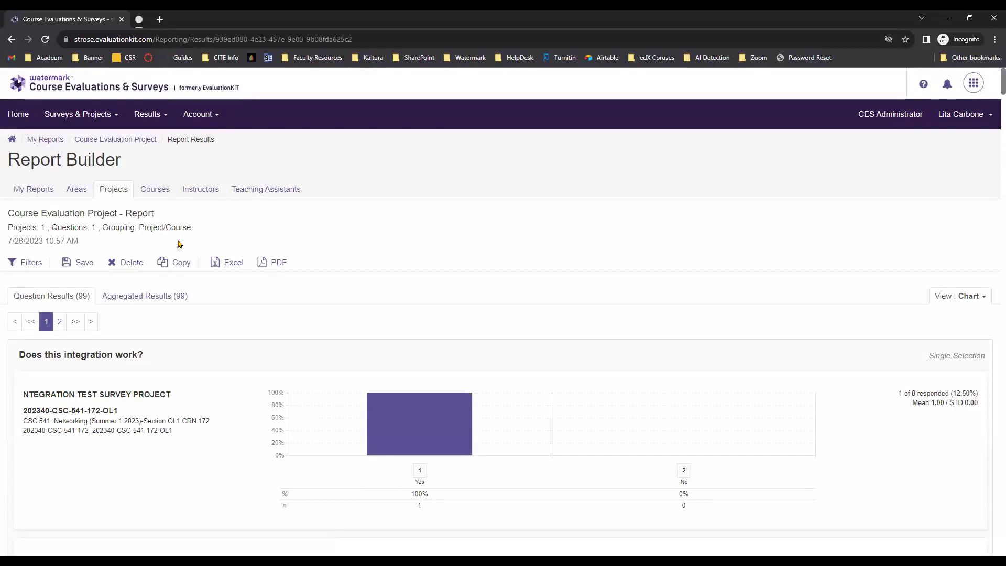
- Start a course report in Report Builder and search its course selection for the course code "sandbox"
left_click(161, 193)
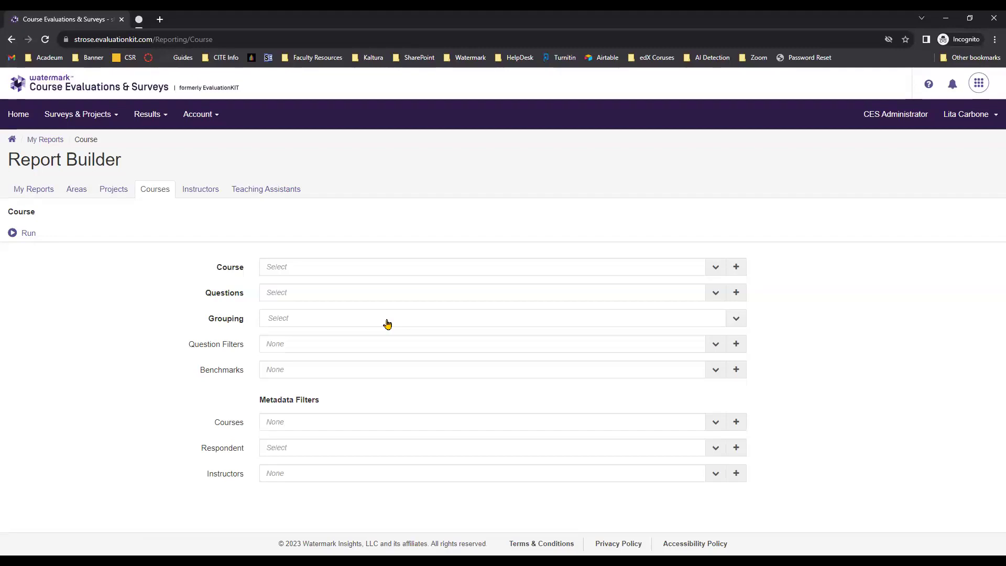
left_click(364, 266)
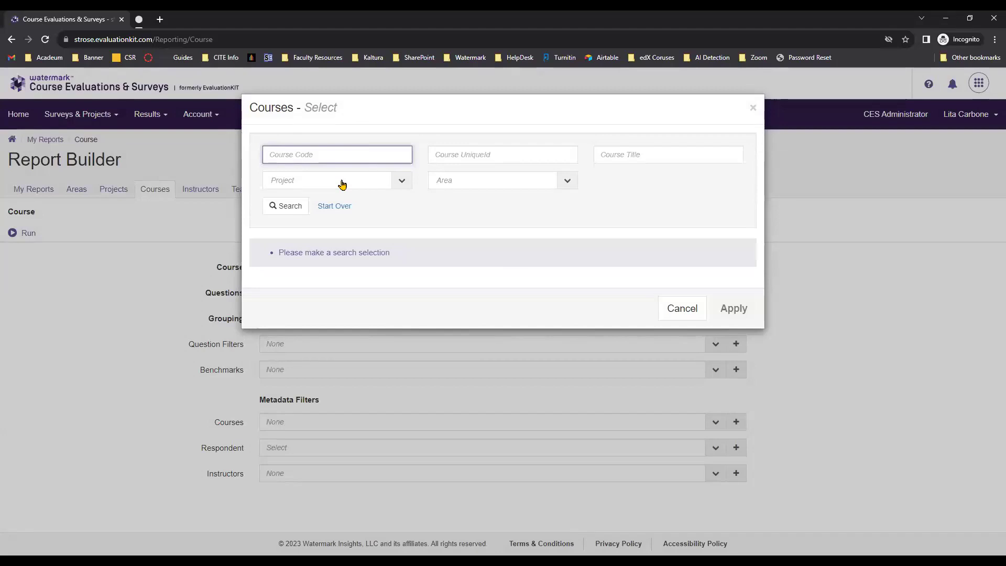
type("sandbox")
left_click(281, 210)
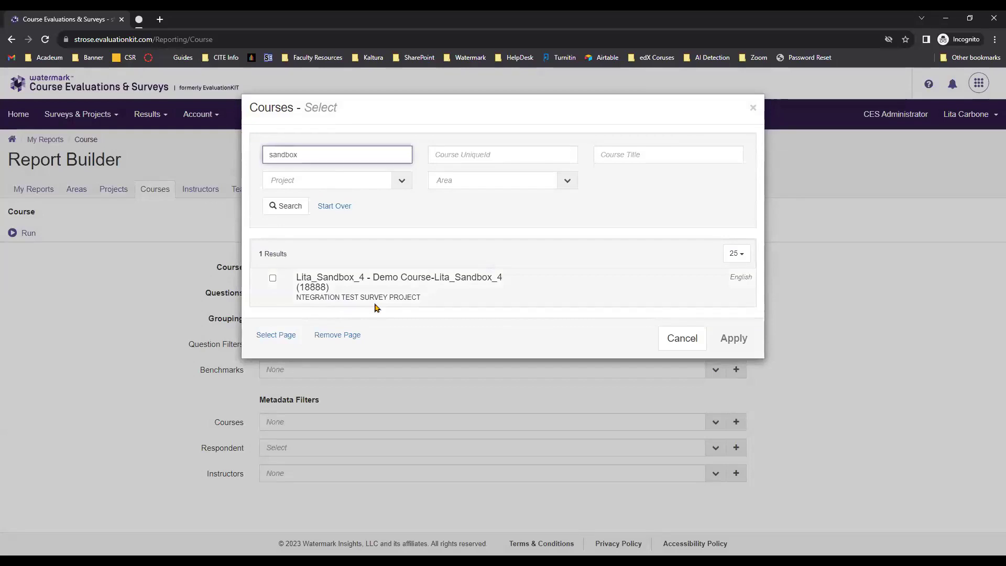
- Narrow the sandbox course search to the project Teacher/Course Evaluation Survey - Summer 1 2023 "6 Week"
left_click(382, 185)
left_click(393, 233)
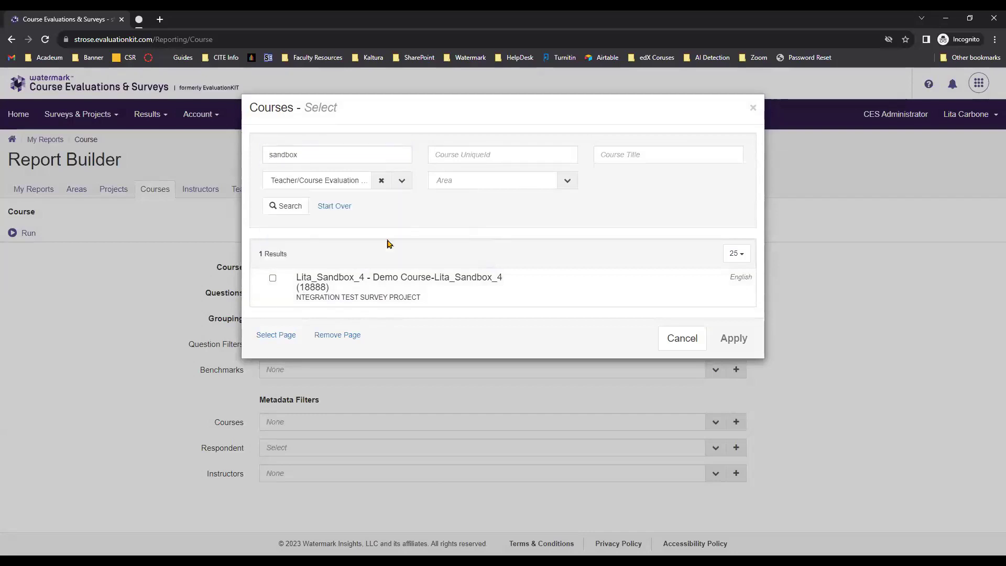
left_click(287, 206)
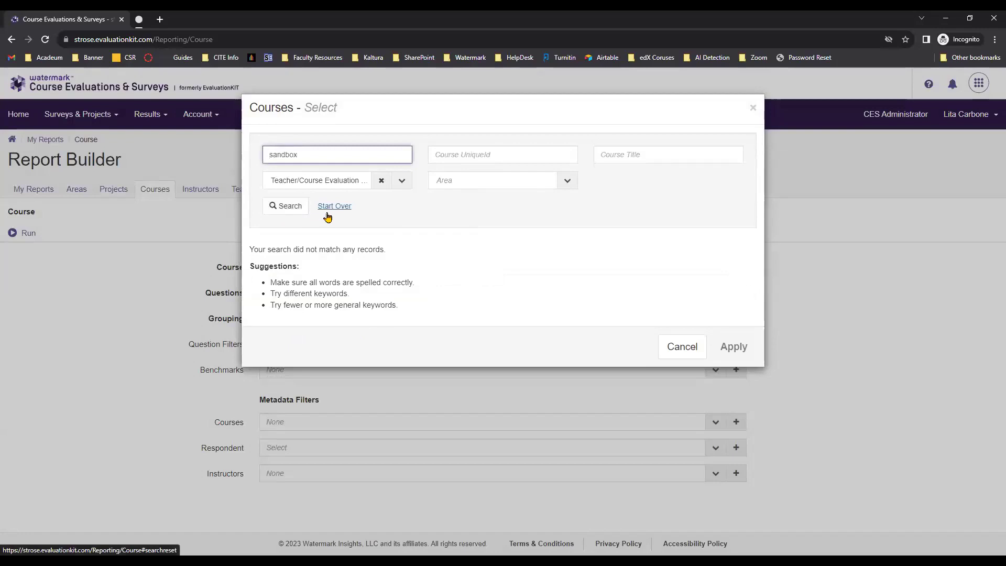
- Search the same project for the course code "com" and leave the course selection without choosing a course
double_click(314, 157)
type("com")
left_click(292, 206)
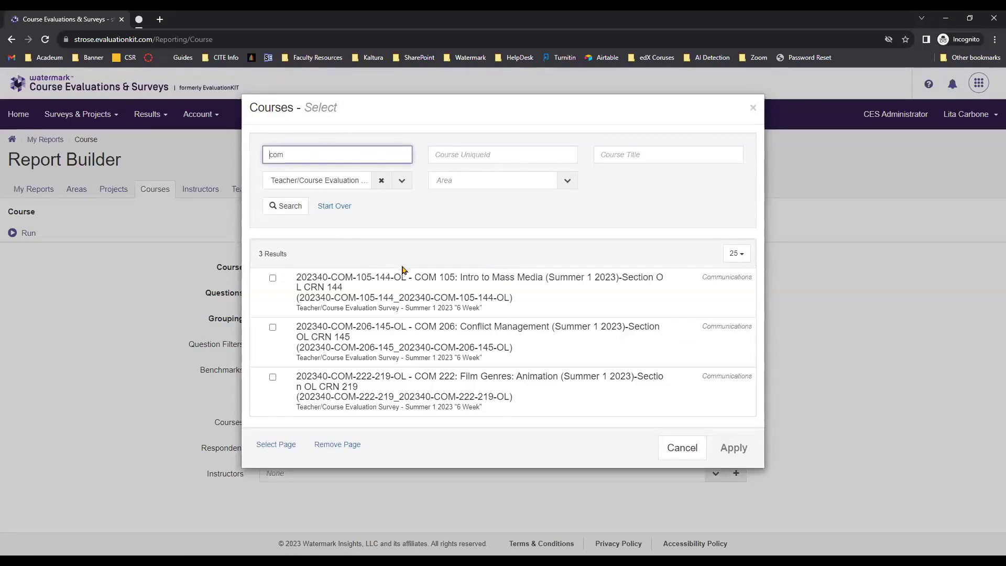
left_click(687, 447)
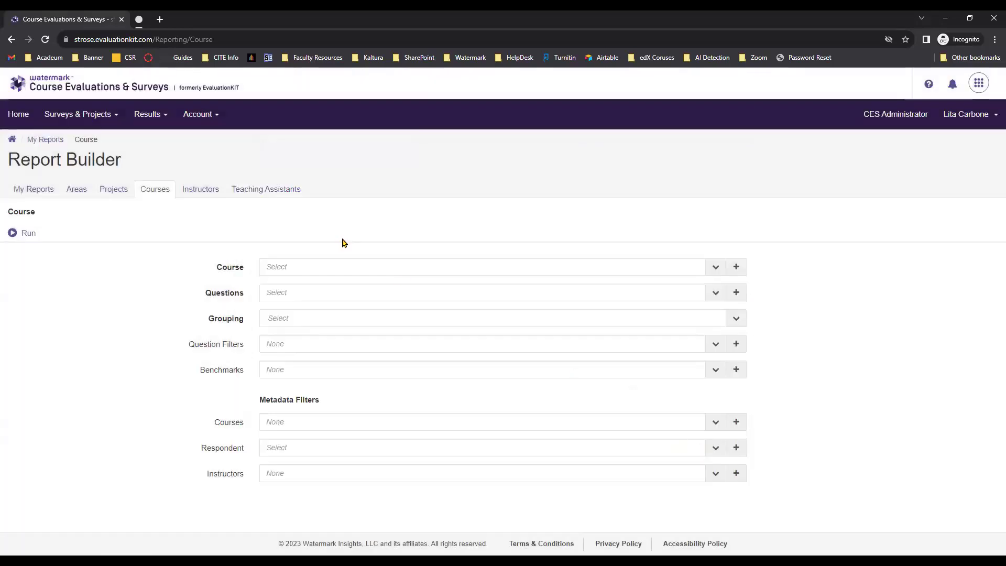
- Start an instructor report, search for the instructor by last name and select the one from the sandbox demo course
left_click(209, 194)
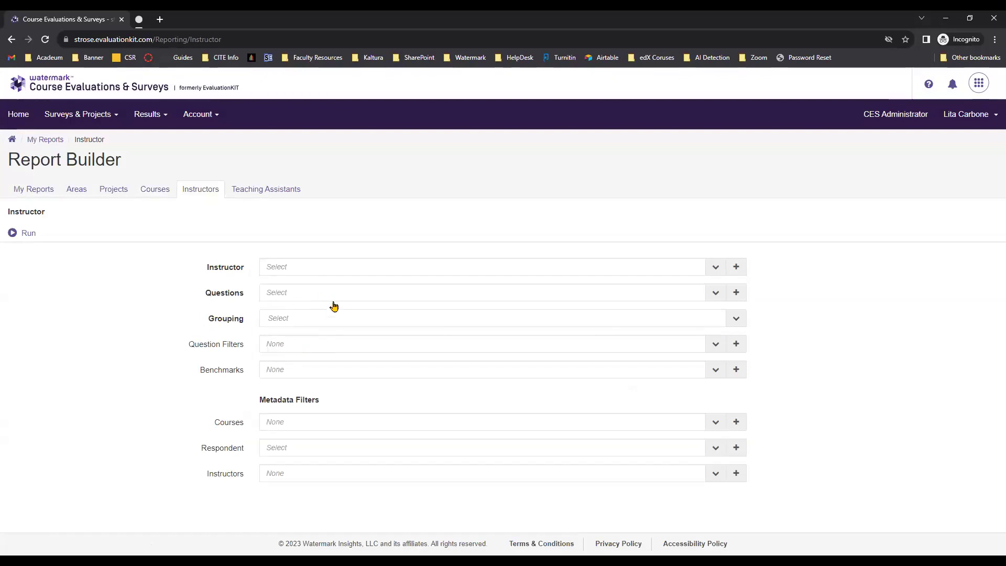
left_click(341, 271)
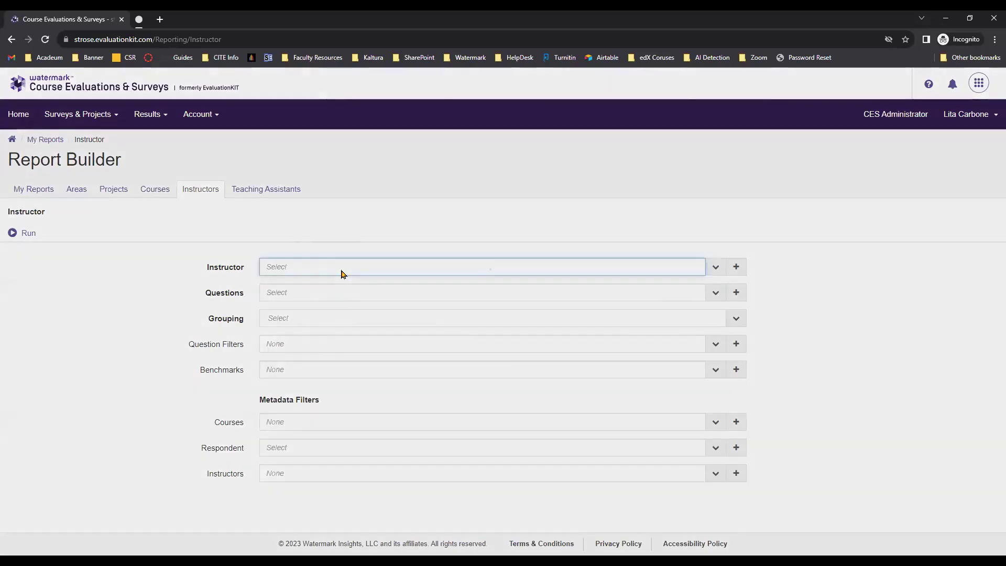
type("carbone")
left_click(289, 207)
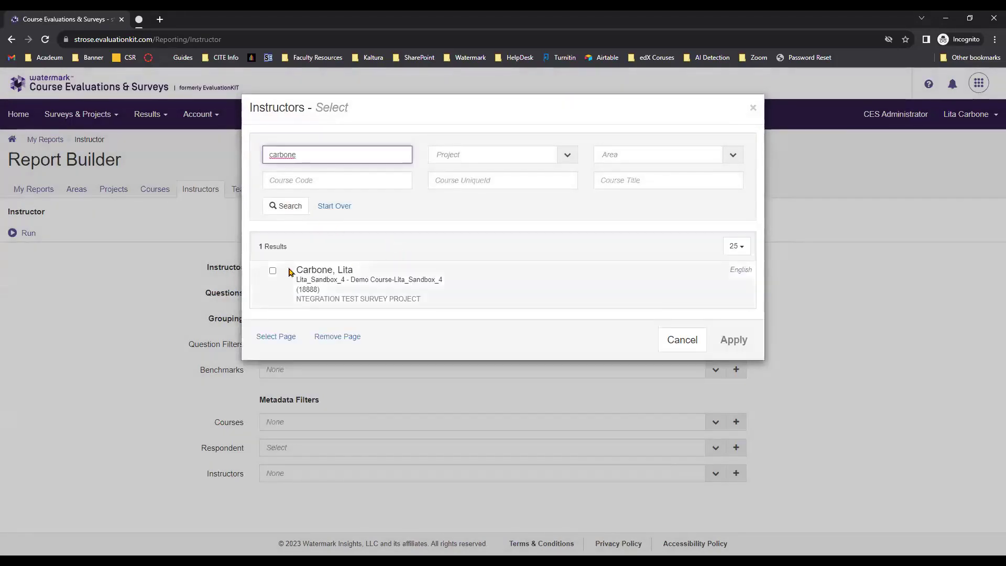
left_click(272, 271)
left_click(741, 340)
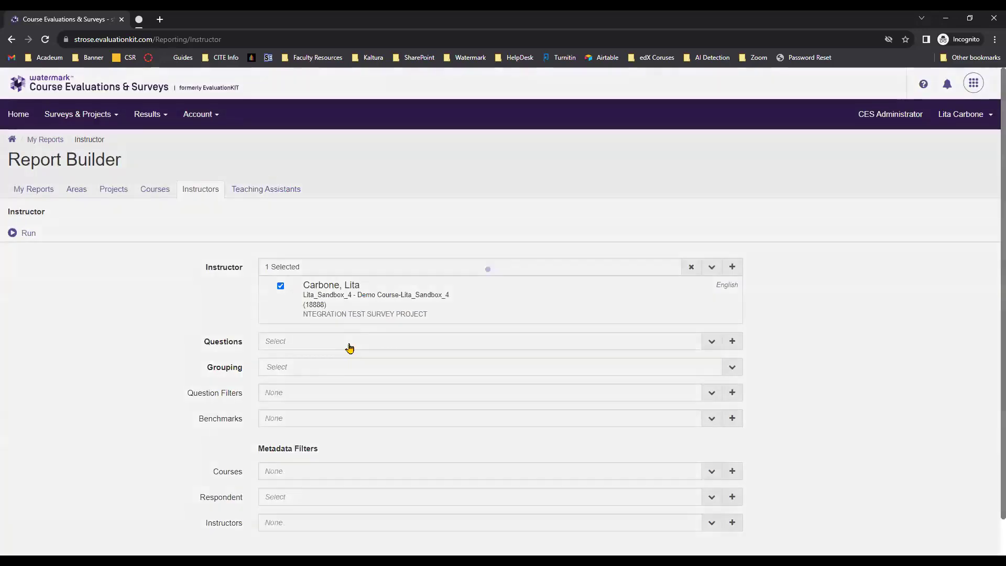
- Add the question "Does this integration work?" to the instructor report
left_click(350, 341)
left_click(312, 278)
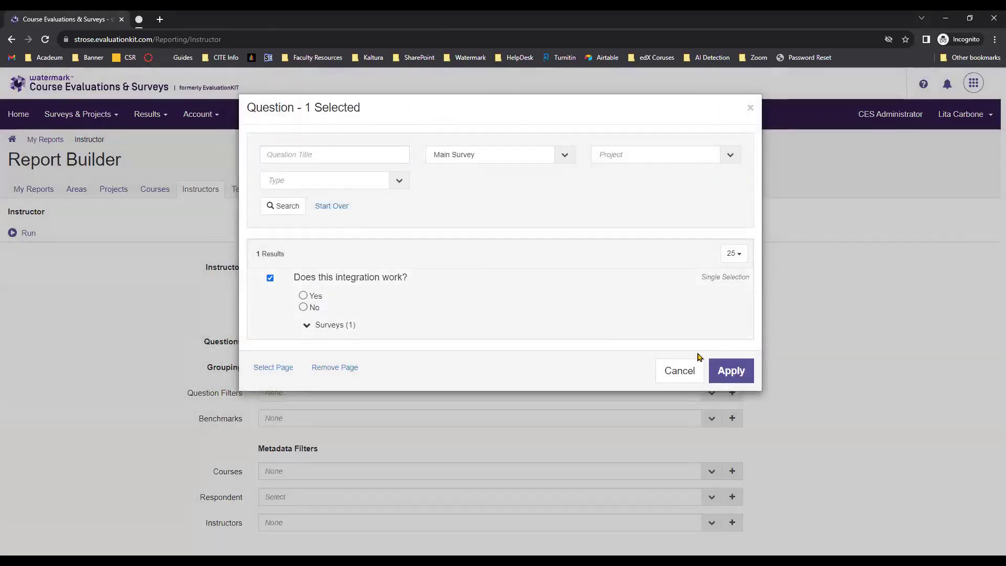
left_click(731, 370)
- Group the instructor report by Instructor/Project/Course and run it
left_click(501, 444)
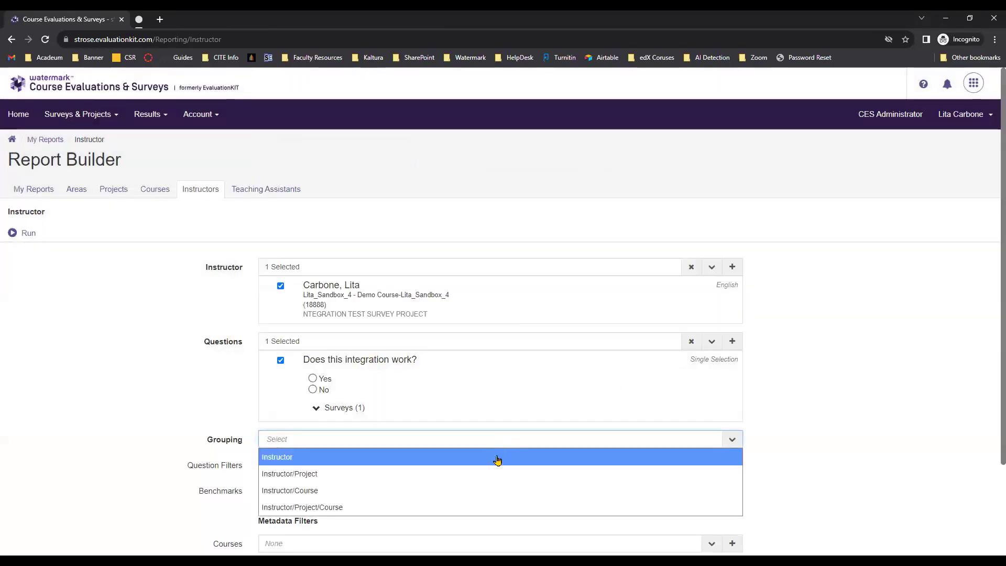
left_click(502, 507)
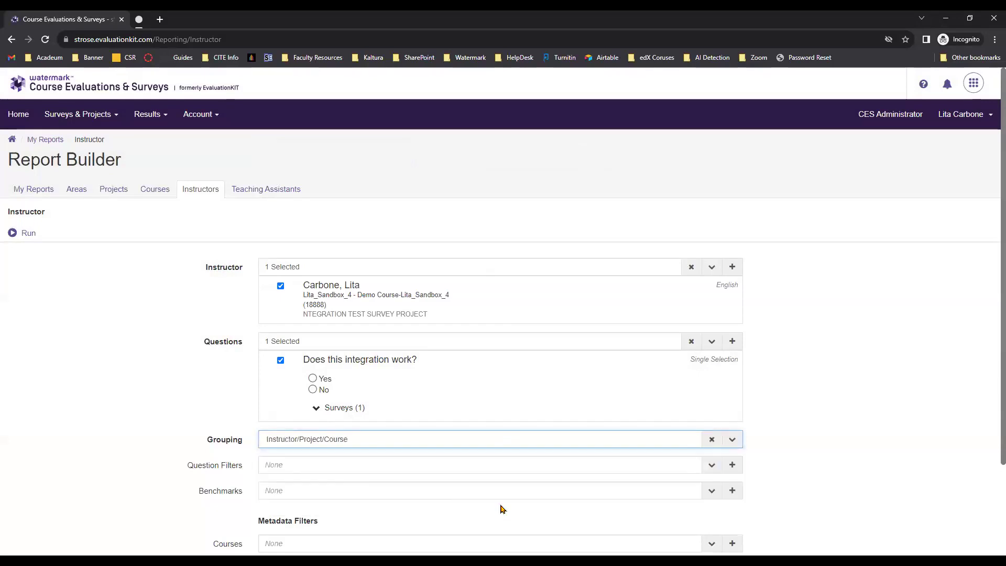
left_click(25, 232)
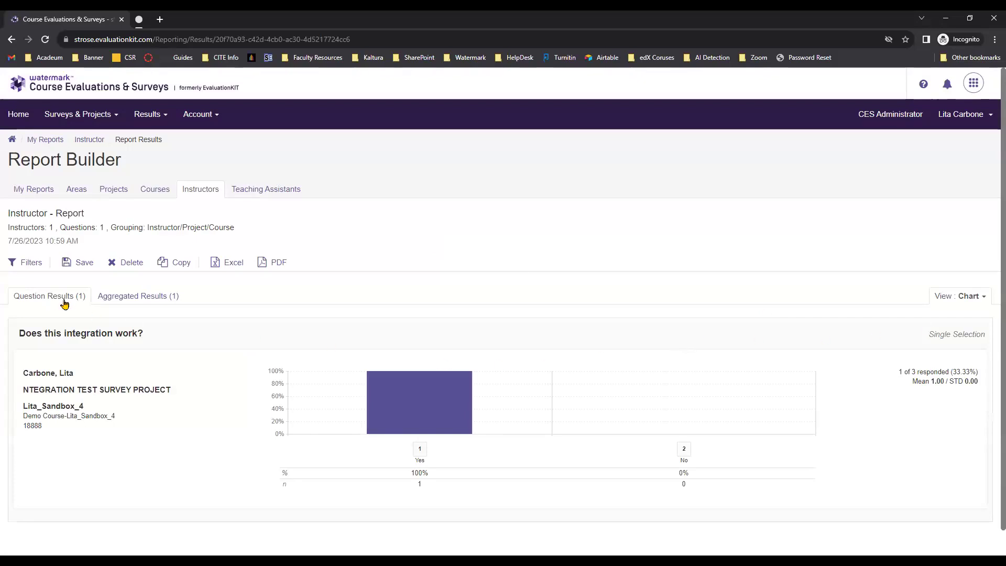
- Save the instructor report and reopen it from the saved reports
left_click(76, 270)
left_click(629, 178)
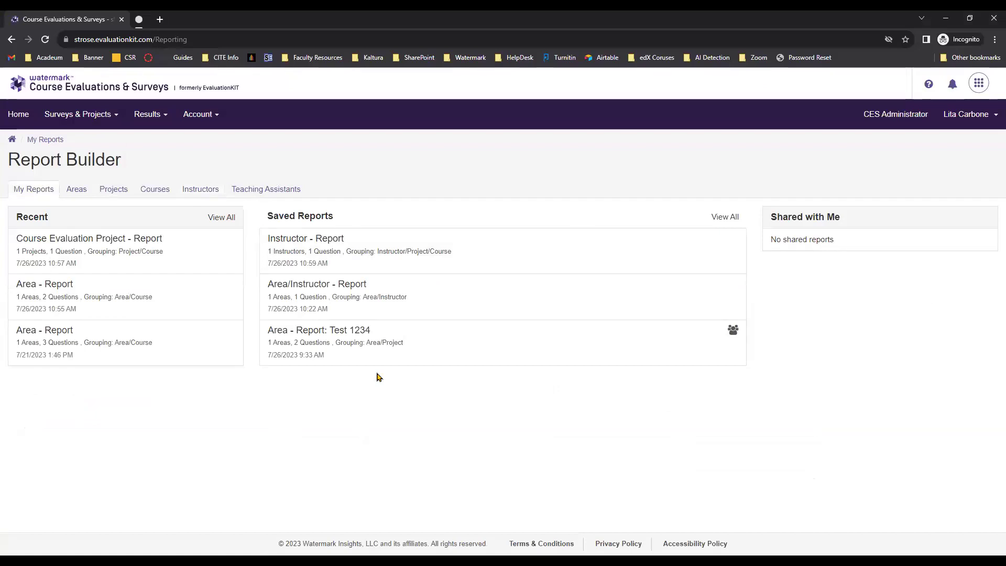
left_click(319, 260)
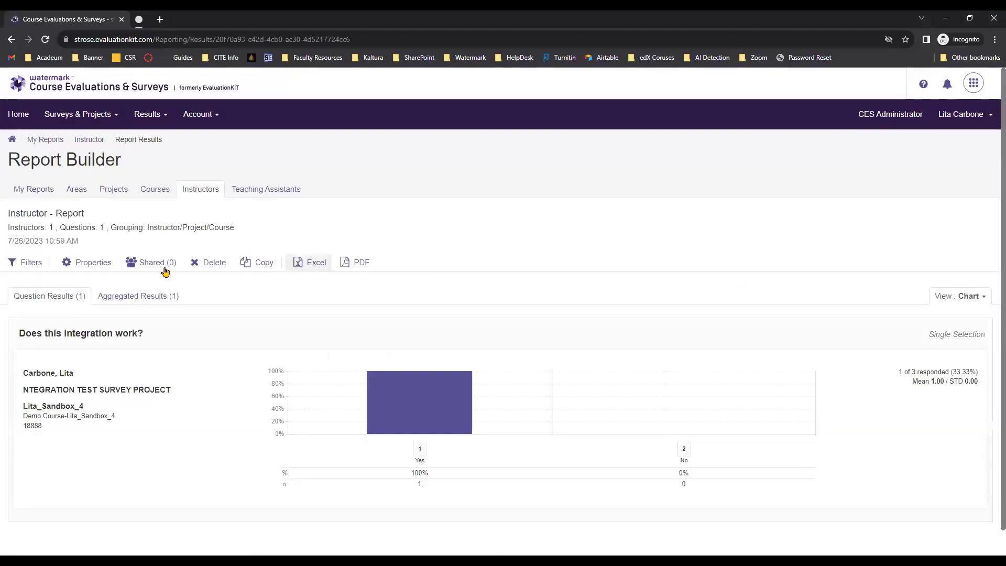
- Start sharing the instructor report and add the recipient by searching the users for the person's last name
left_click(166, 271)
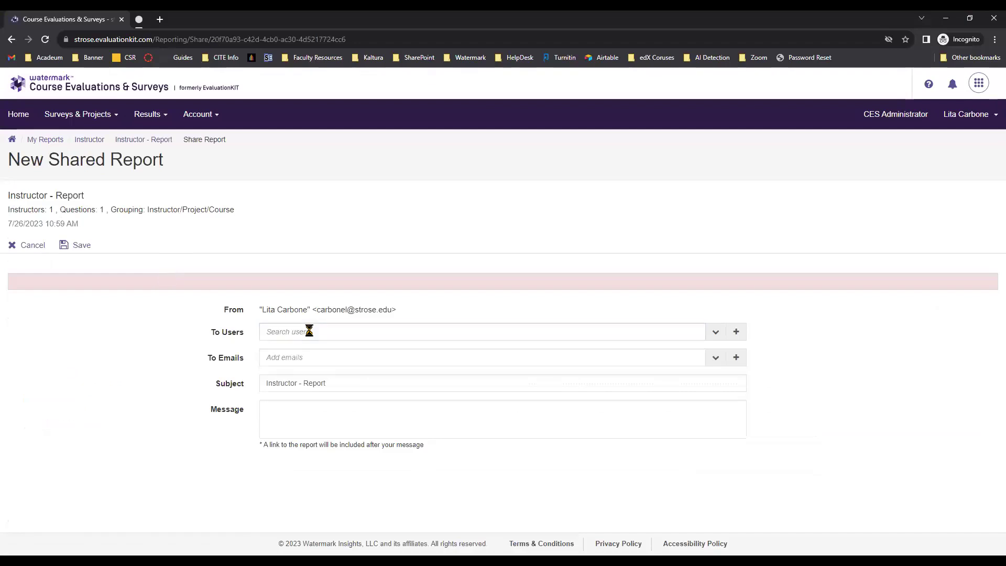
left_click(309, 331)
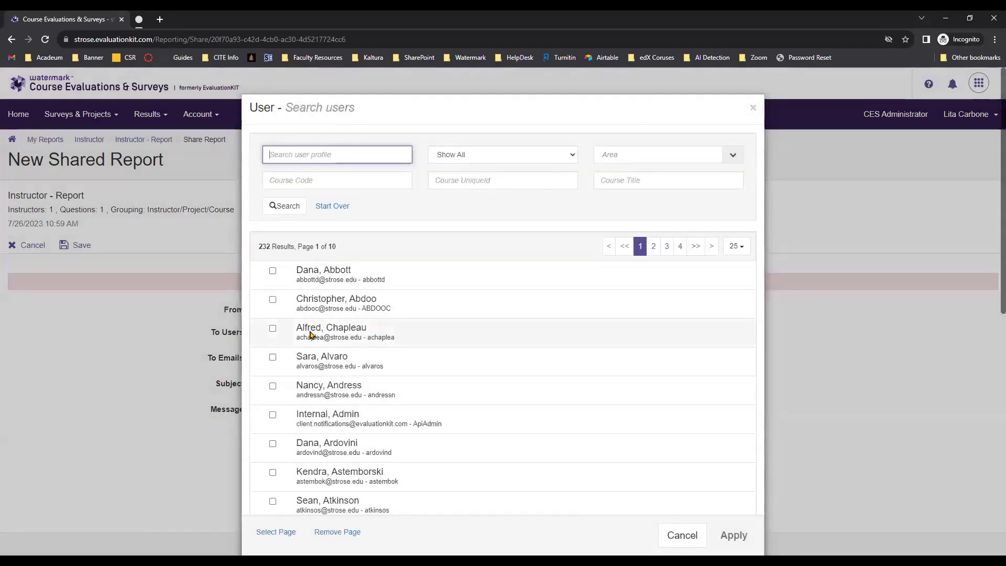
type("laubsche")
left_click(285, 206)
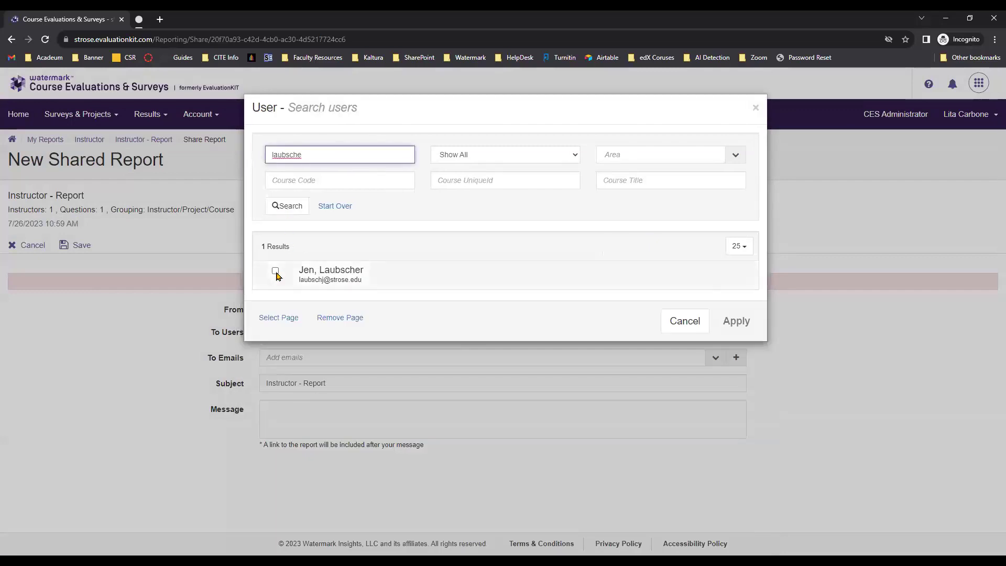
left_click(275, 271)
left_click(735, 321)
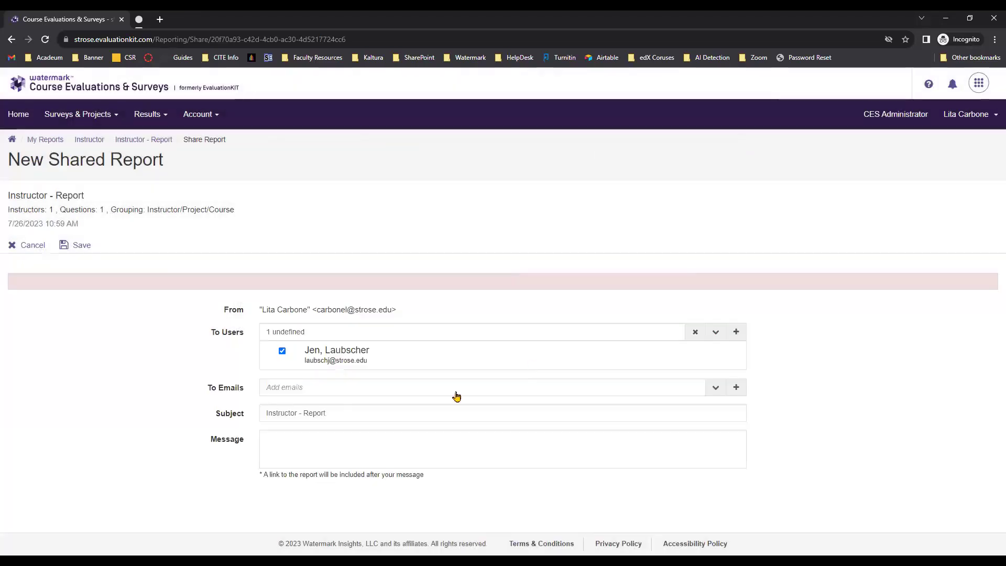
- Add the message "Testing sharing feature in CES." to the shared report, save it and send the message
left_click(381, 431)
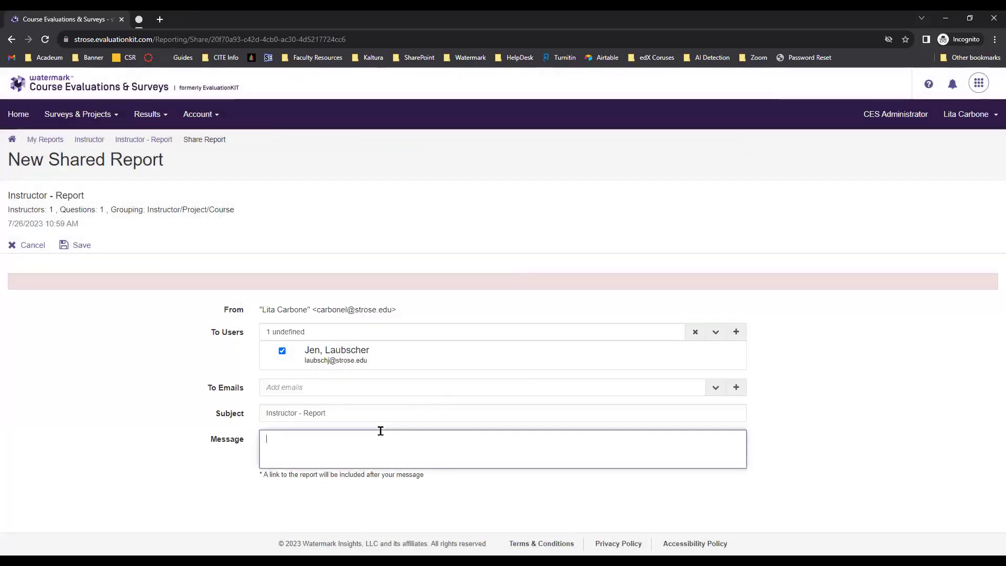
type("ting sharing teature in CES.")
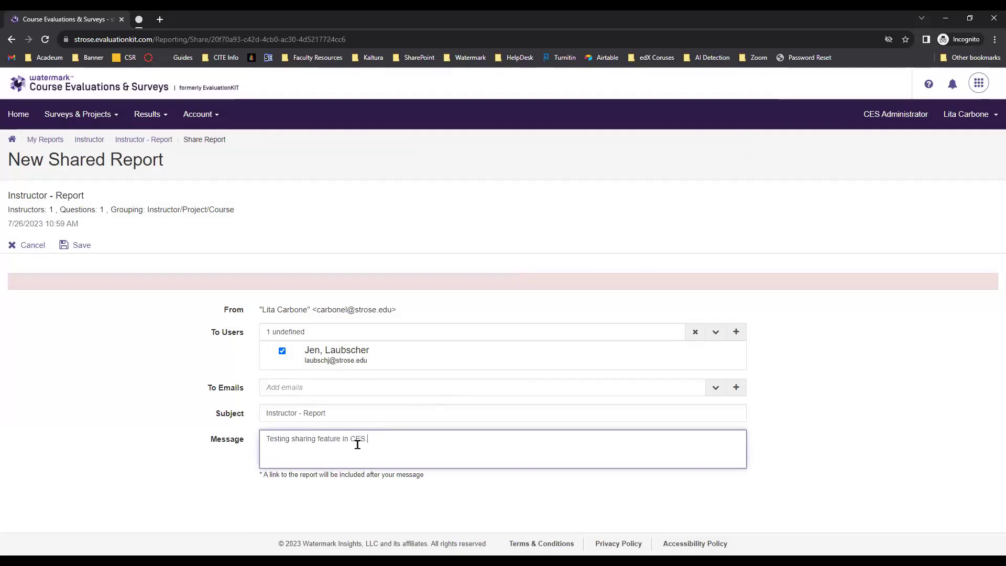
left_click(86, 250)
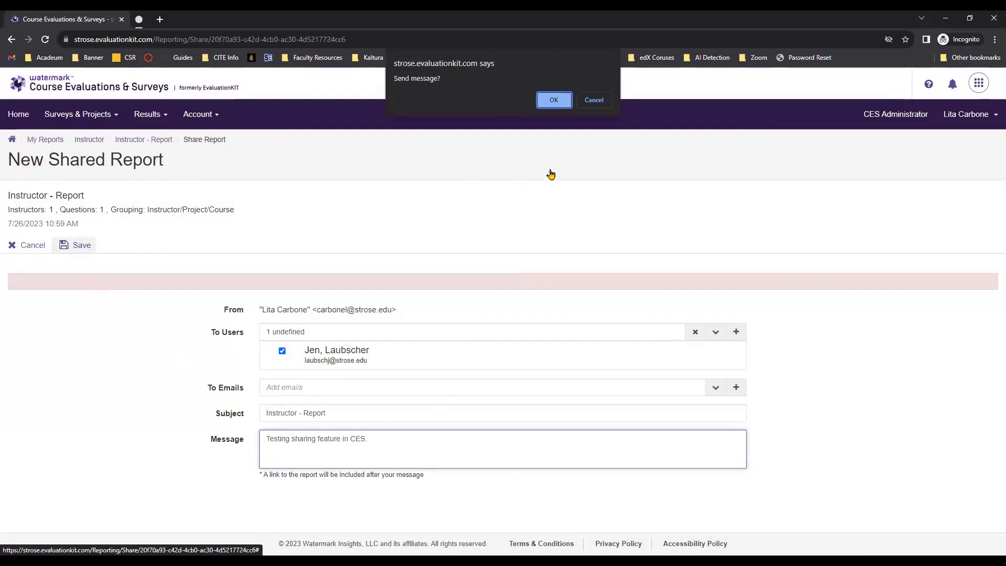
left_click(557, 101)
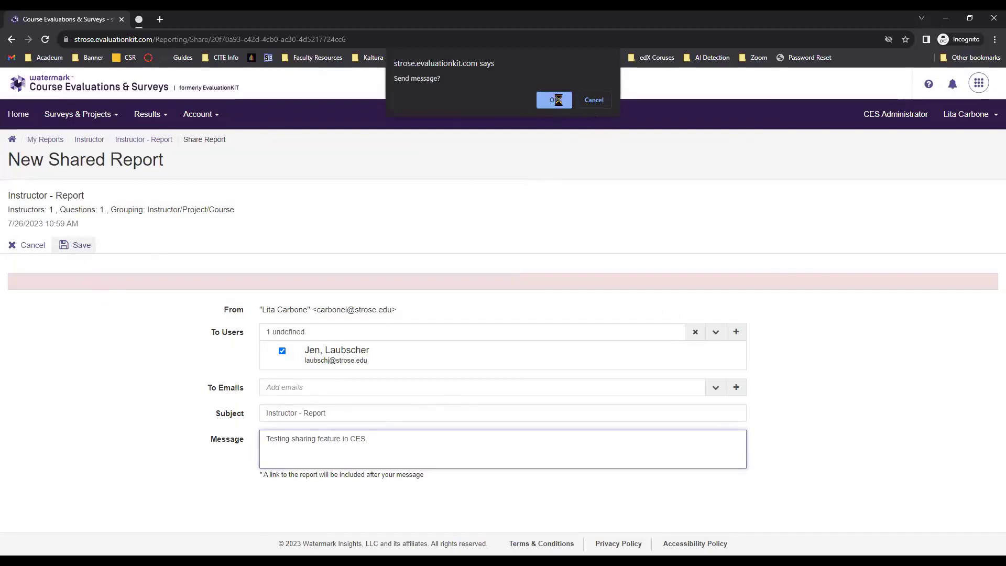